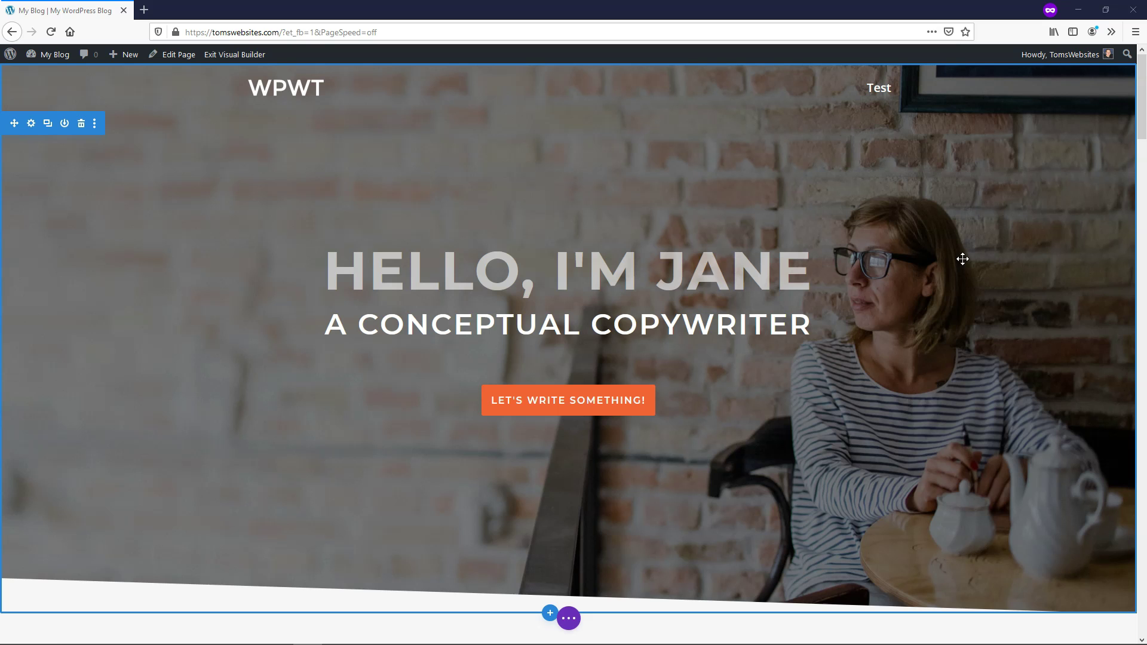
Add a Regular section with a two-column row at the page bottom, with a Person module in the left column.
scroll(963, 258, "down", 10)
scroll(962, 260, "down", 20)
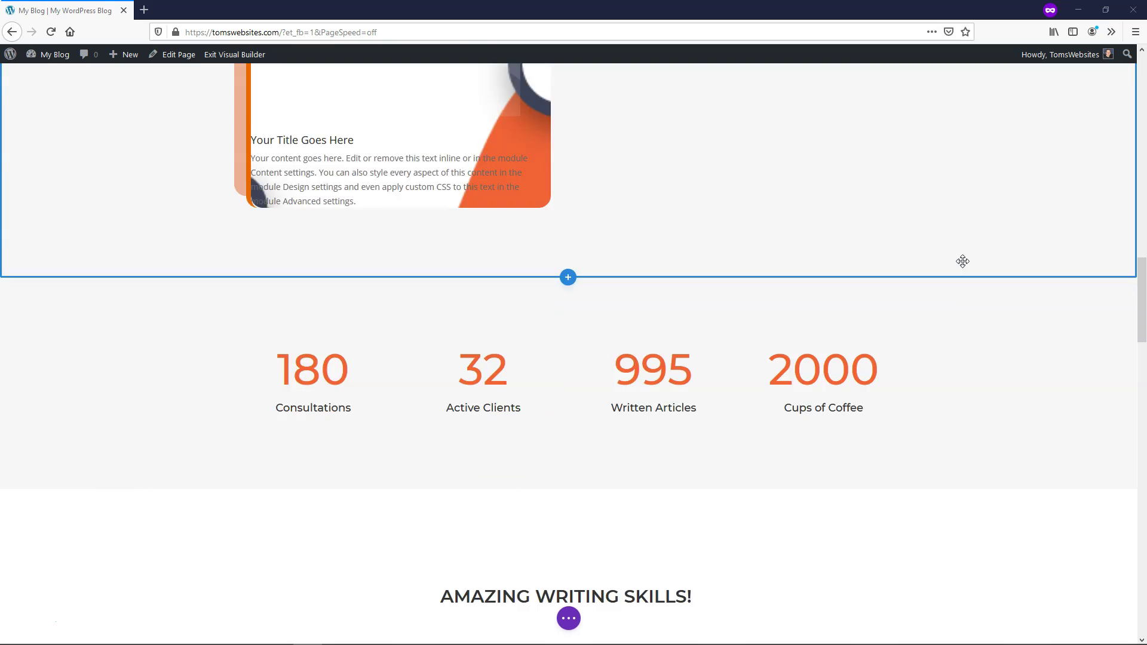
scroll(962, 269, "down", 2)
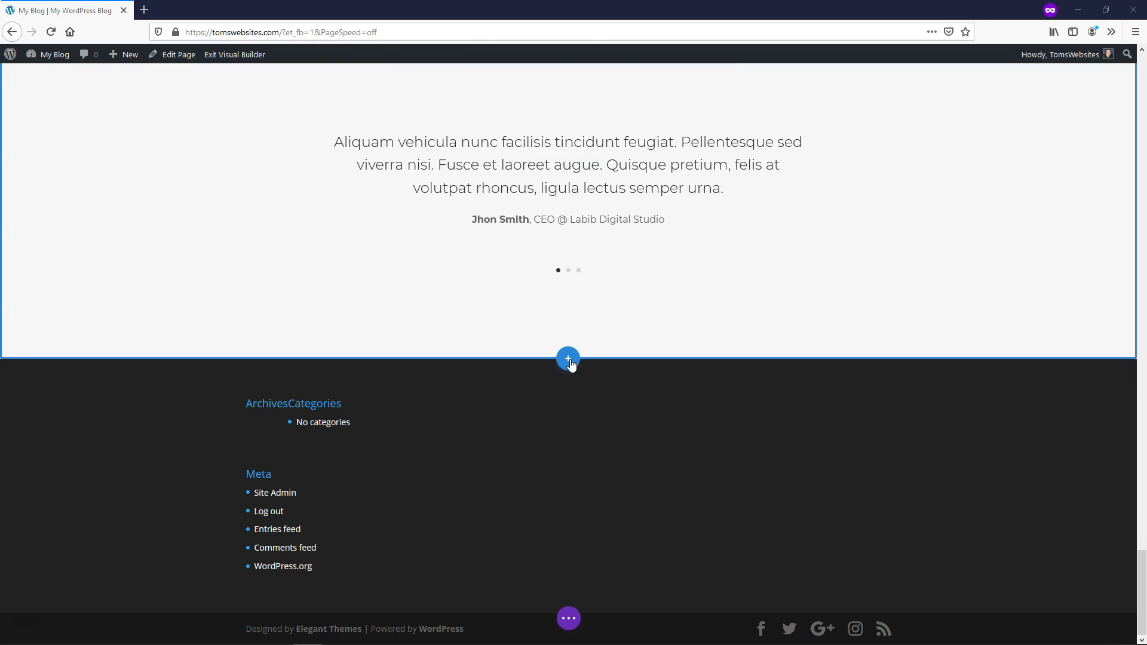
left_click(570, 360)
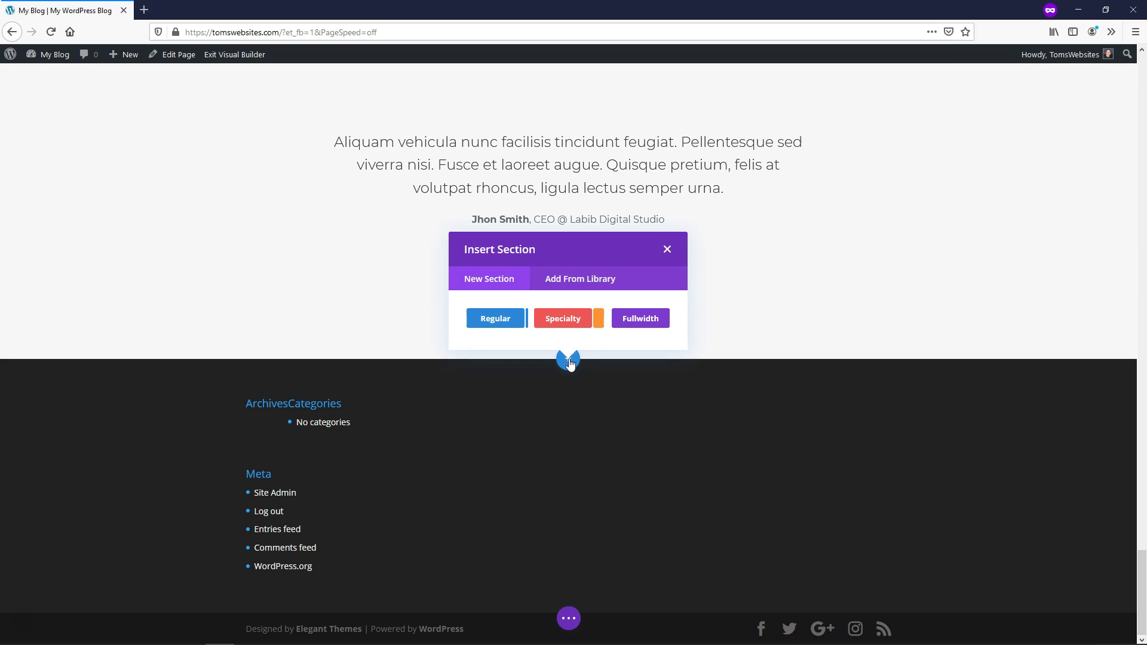
left_click(495, 319)
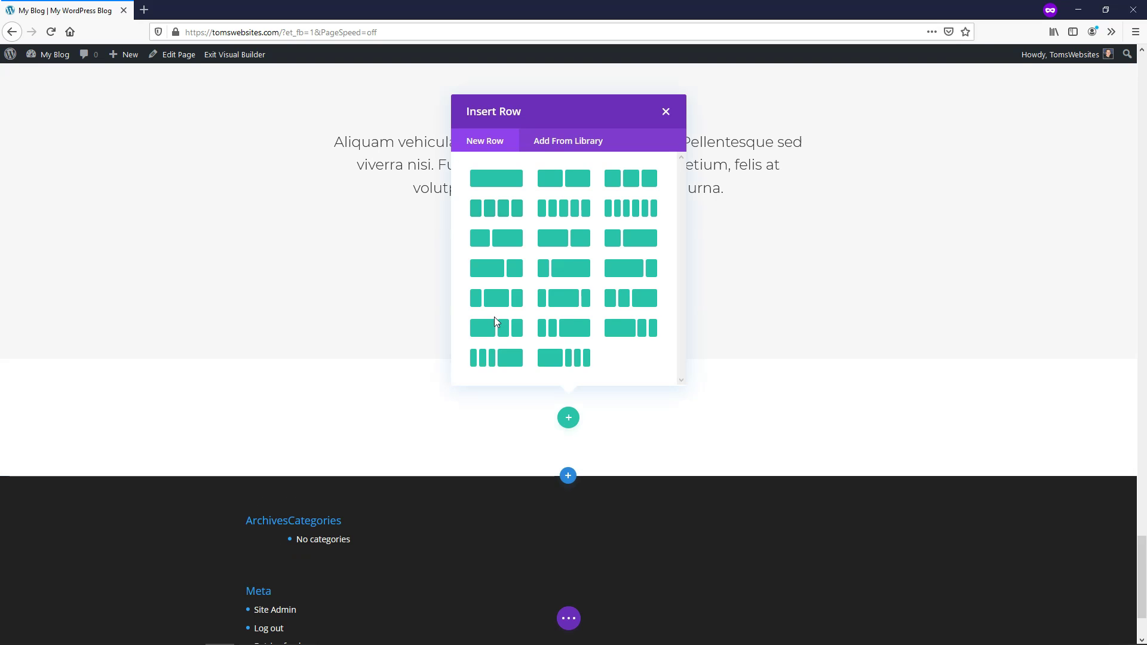
left_click(569, 188)
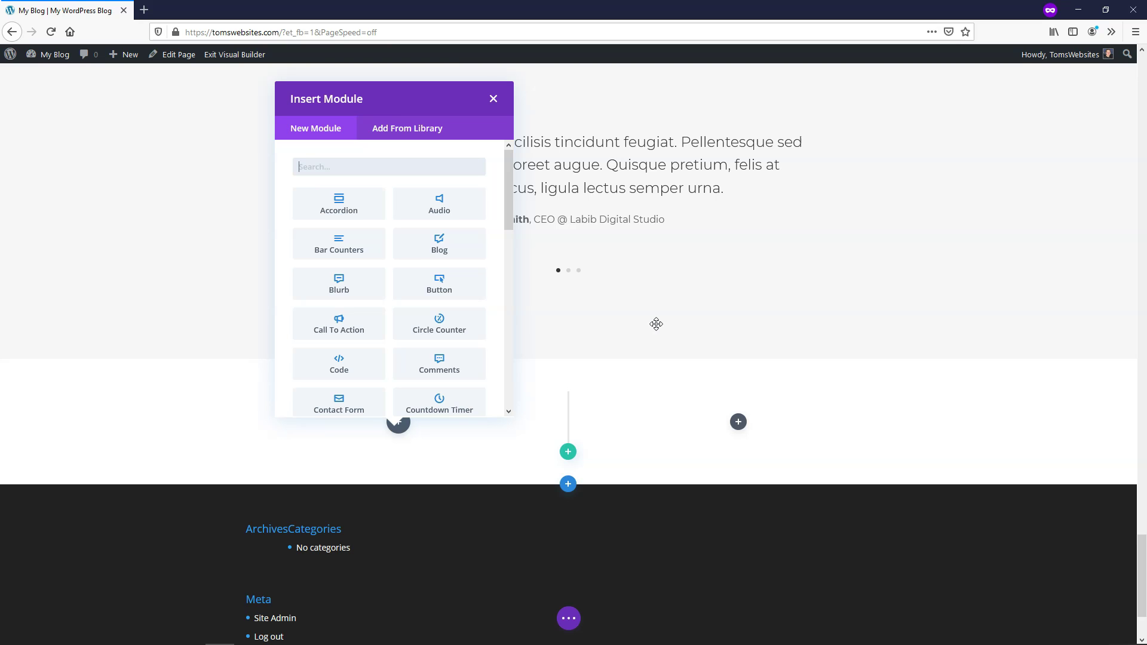
scroll(434, 289, "down", 5)
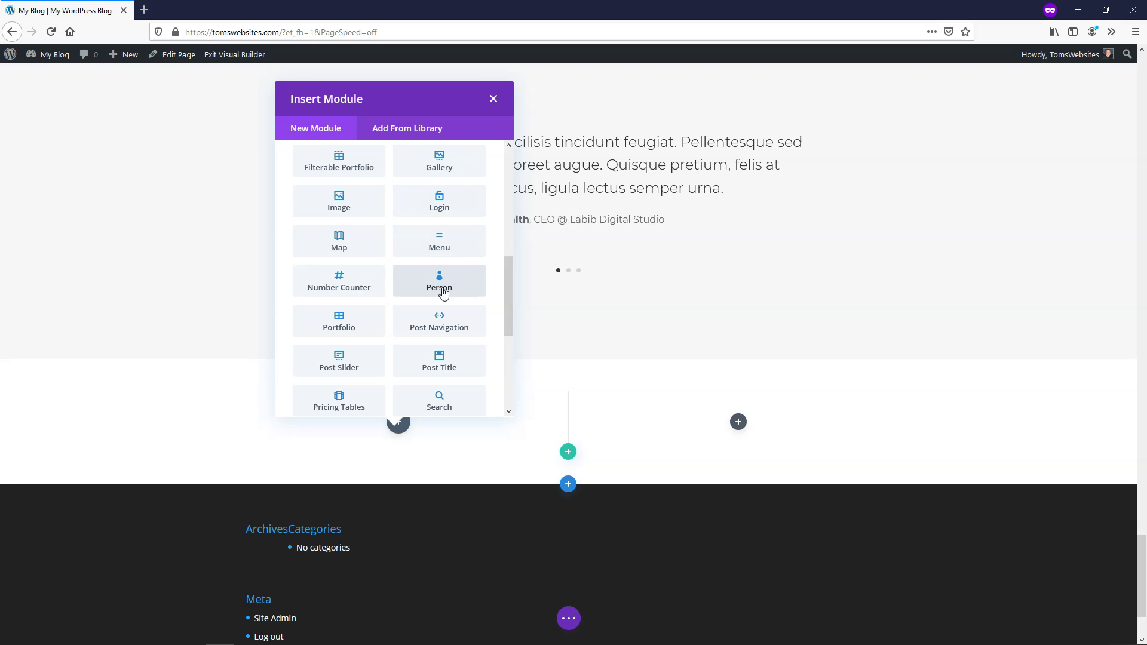
left_click(440, 282)
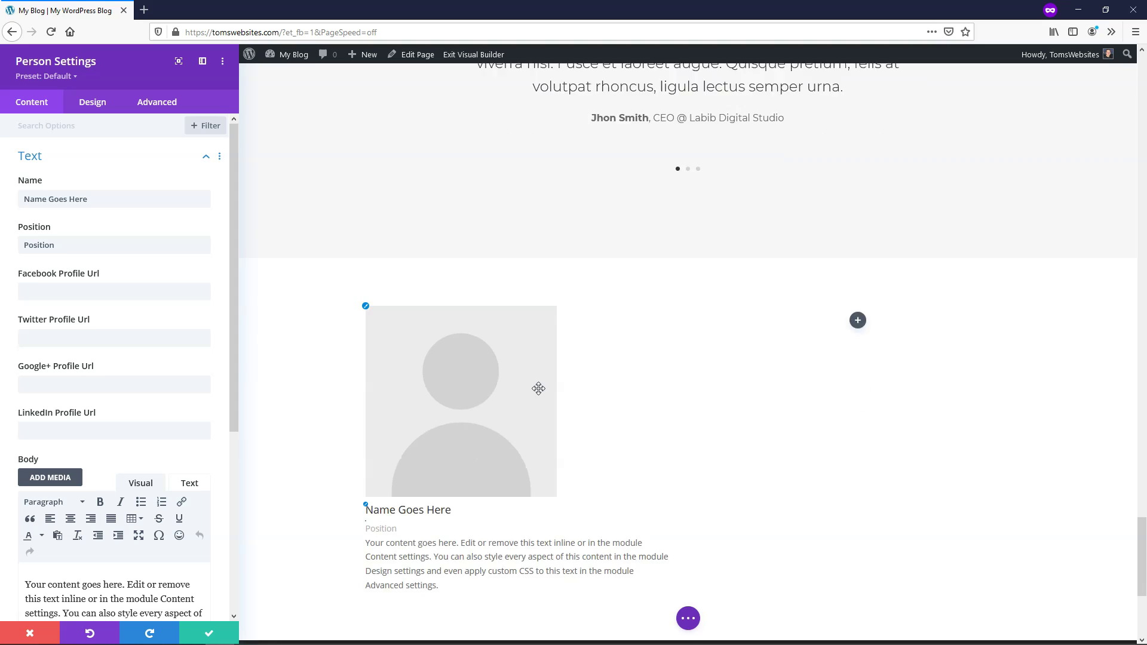
scroll(538, 389, "down", 2)
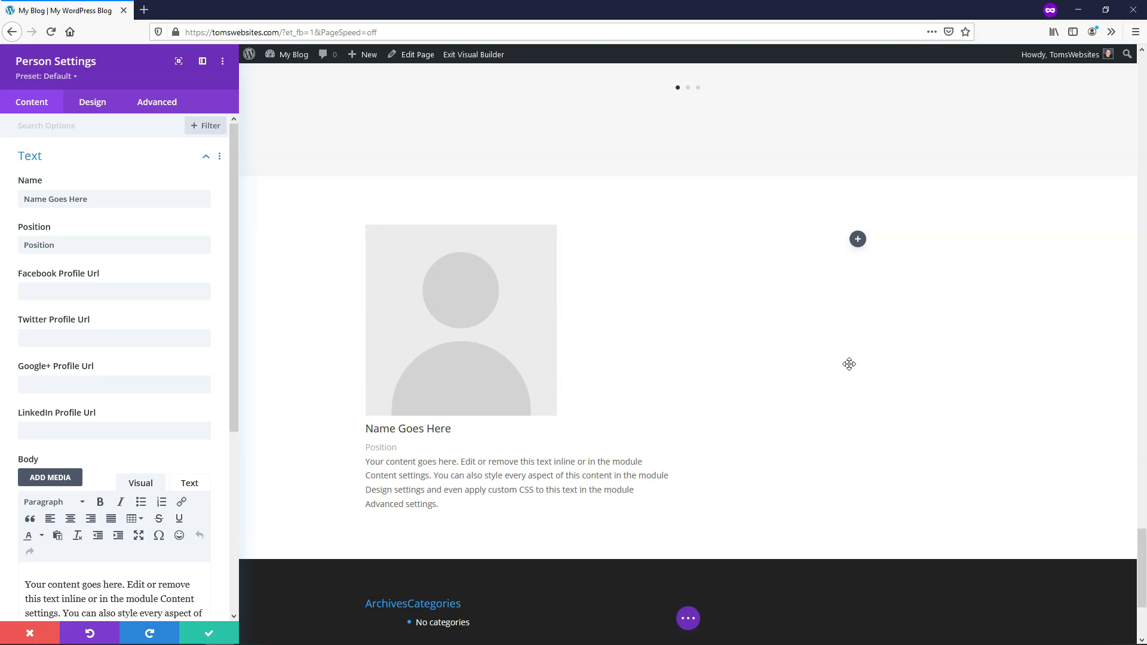
left_click(500, 429)
Replace the Person module's placeholder image with the Man-1.jpg portrait from the Media Library.
left_click(206, 160)
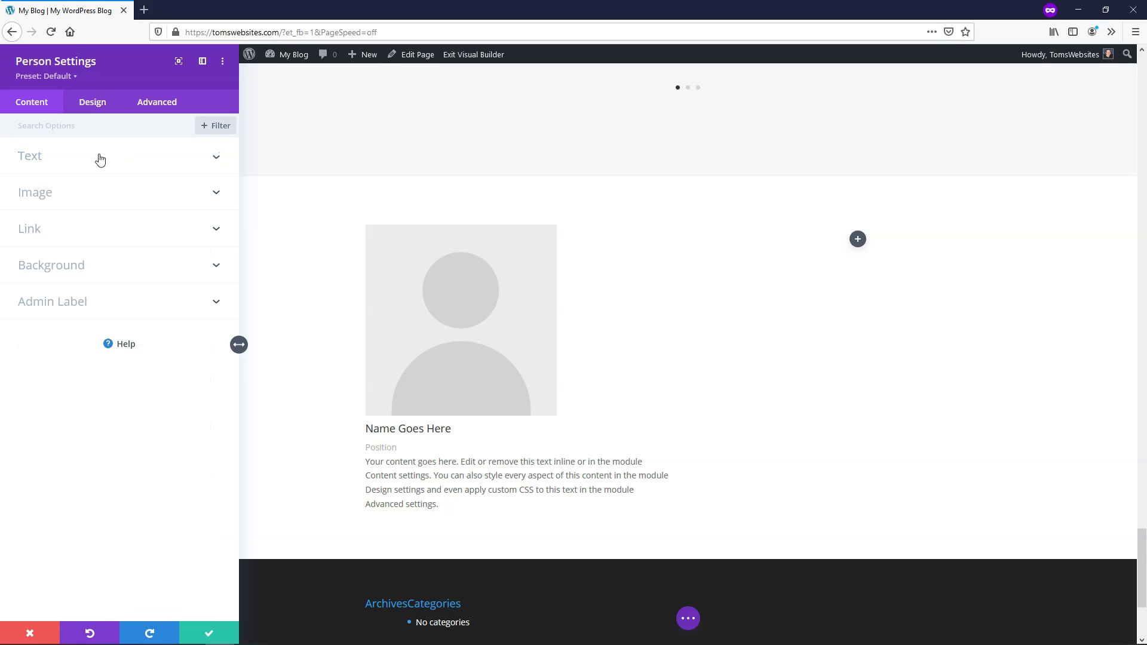
left_click(64, 204)
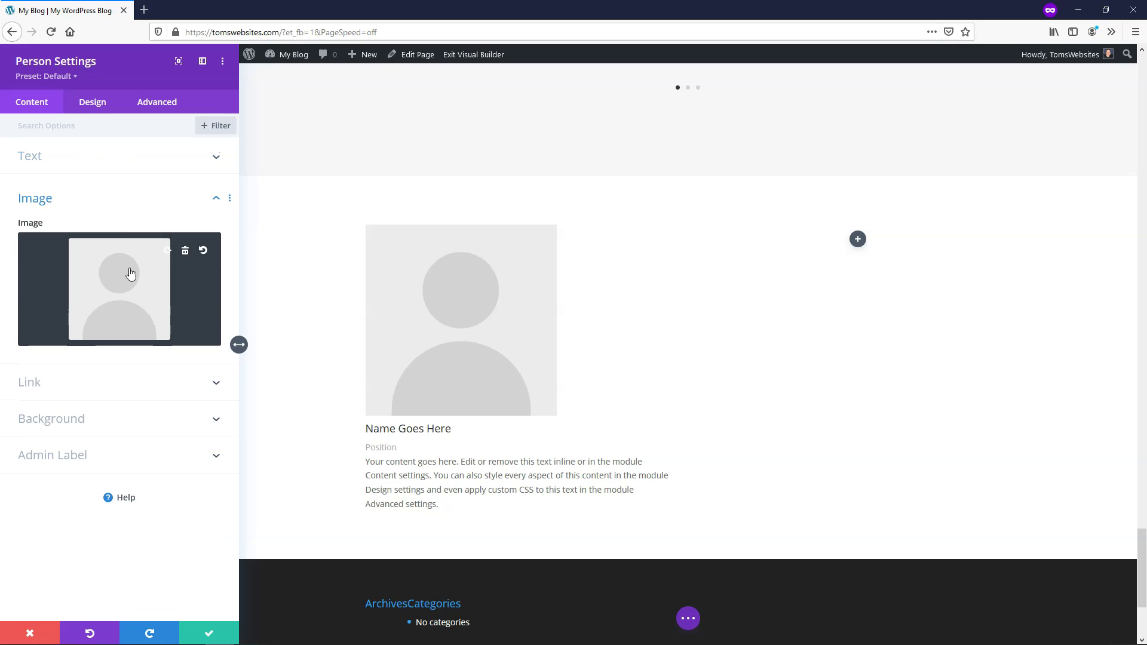
left_click(126, 296)
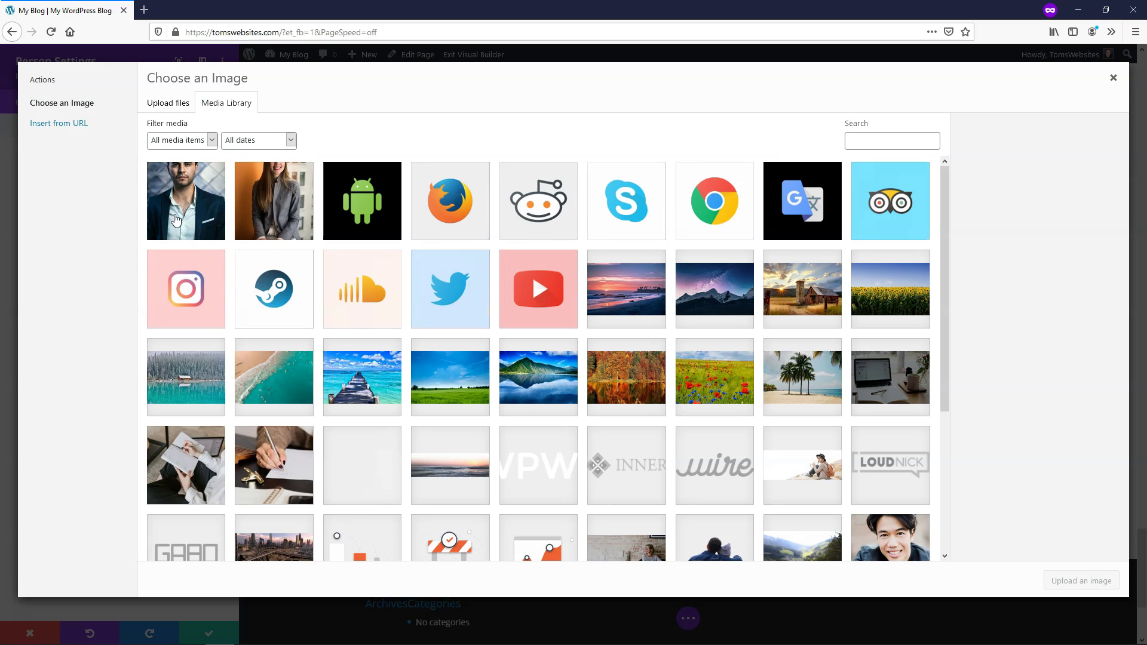
left_click(177, 221)
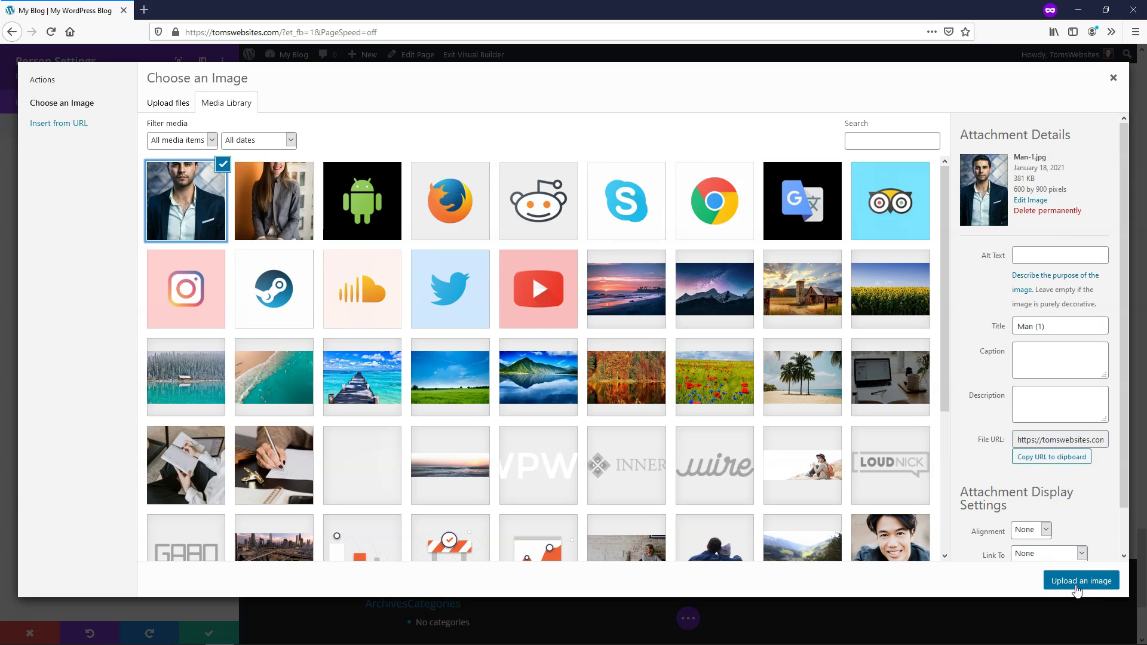
left_click(1076, 590)
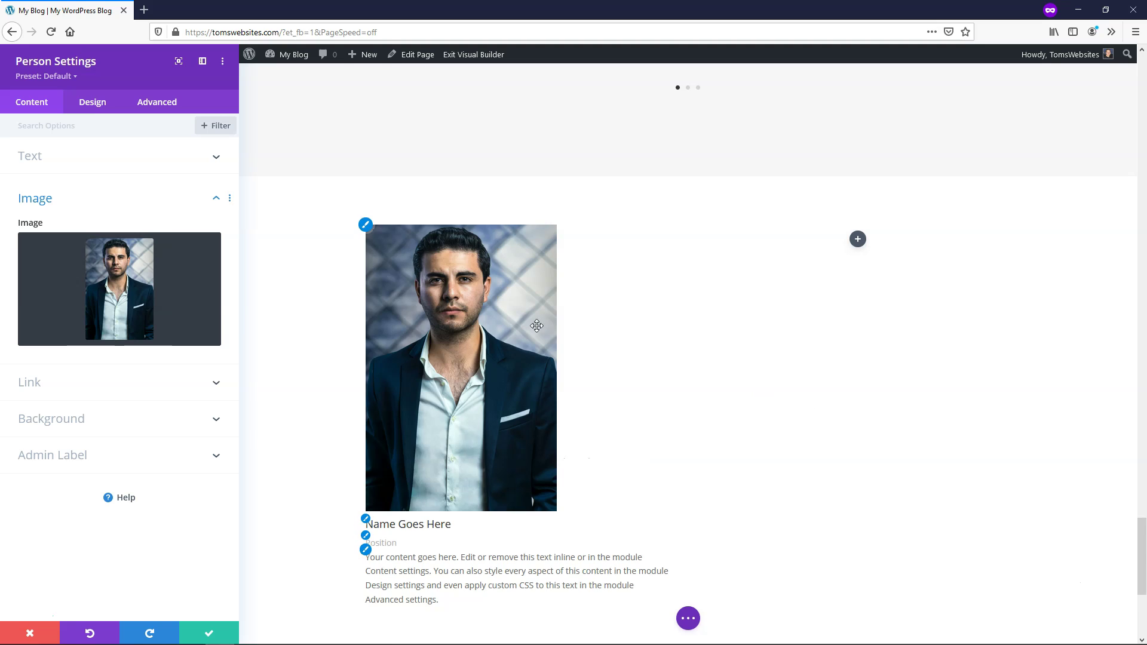
Change the Person module's name to 'Joe Smith'.
left_click(216, 202)
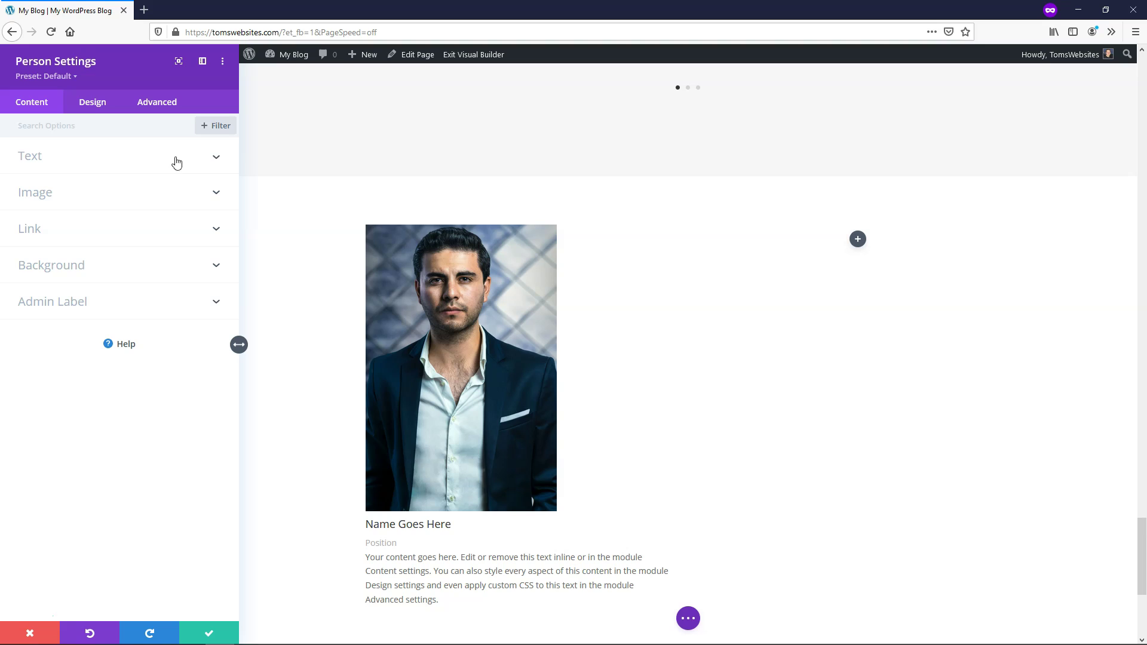
left_click(51, 160)
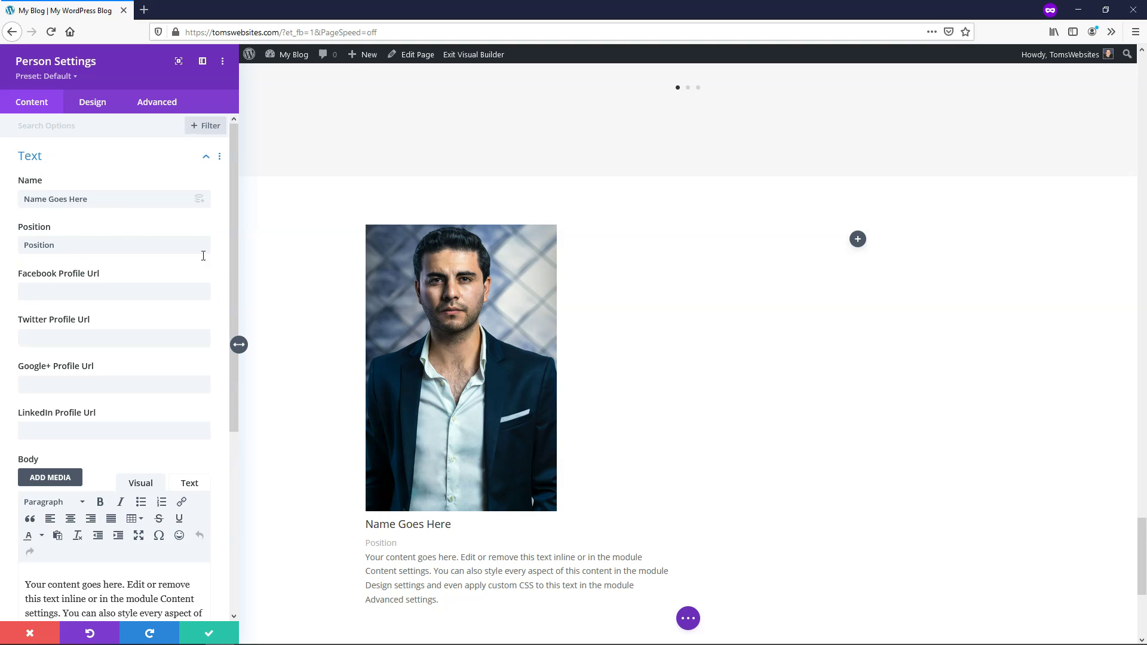
scroll(383, 358, "down", 1)
left_click(403, 465)
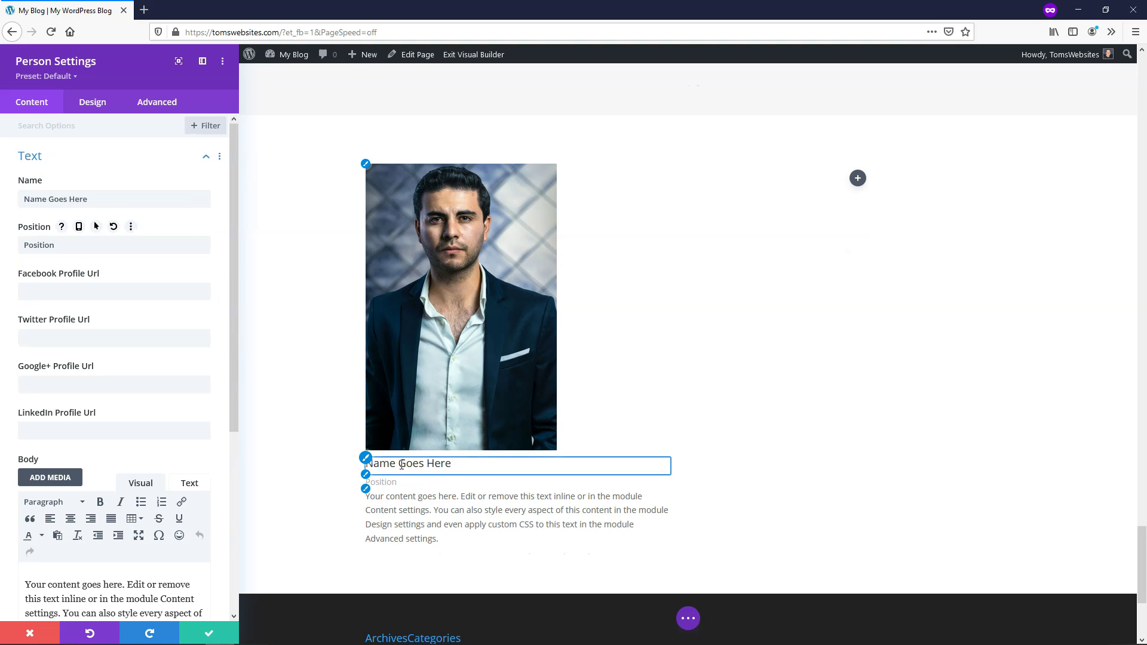
left_click(395, 482)
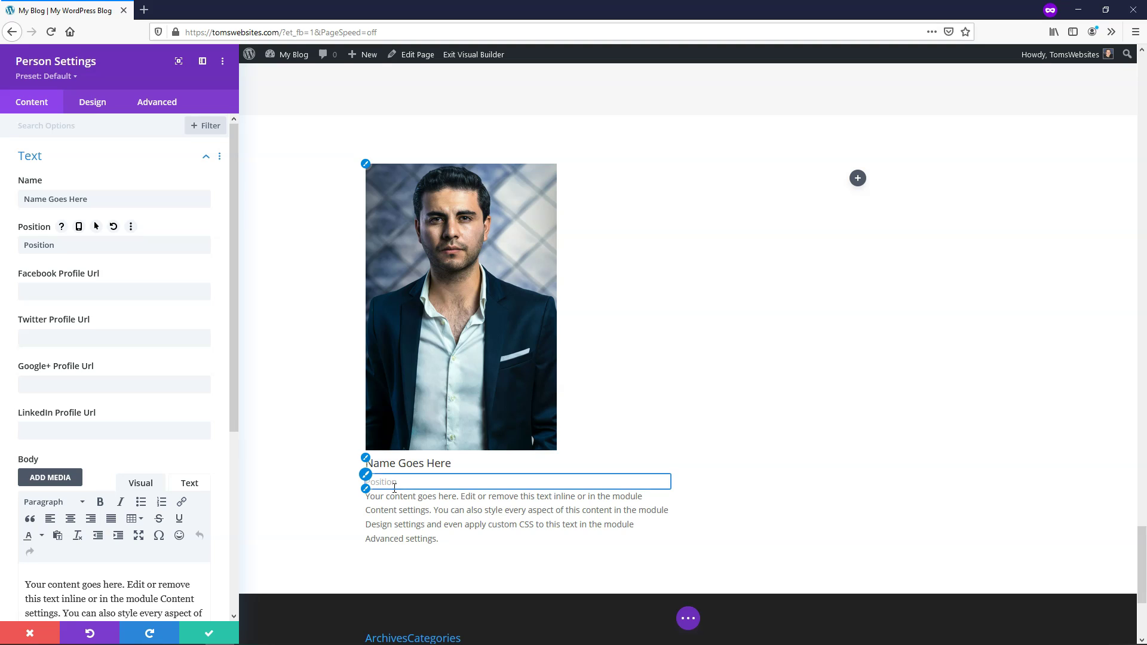
left_click(391, 463)
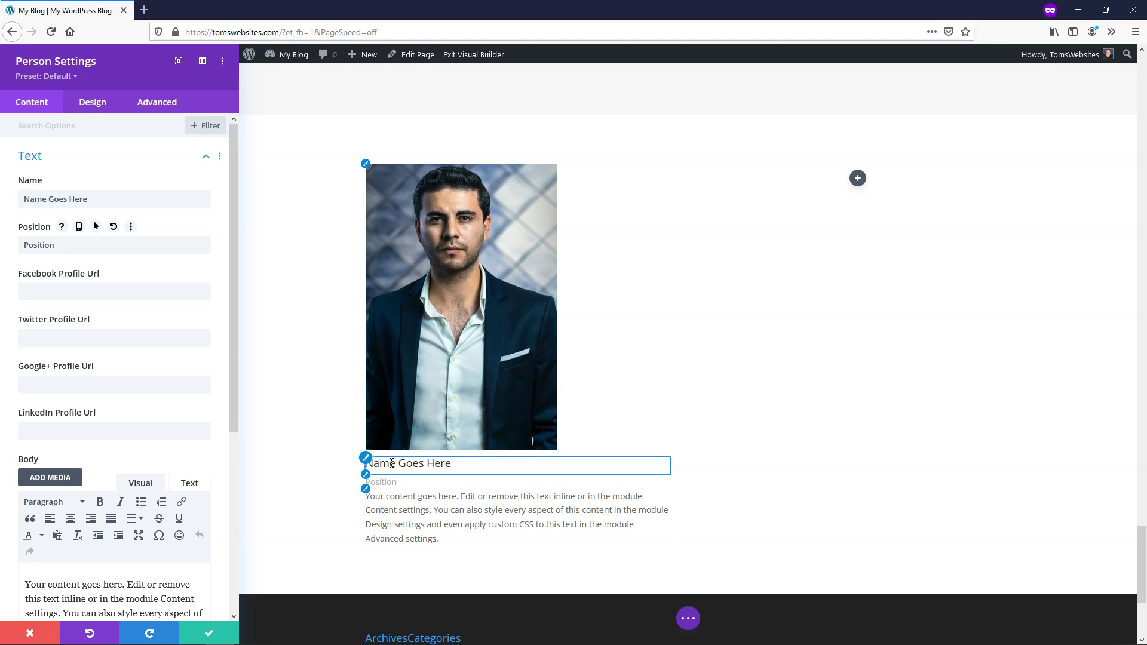
triple_click(78, 199)
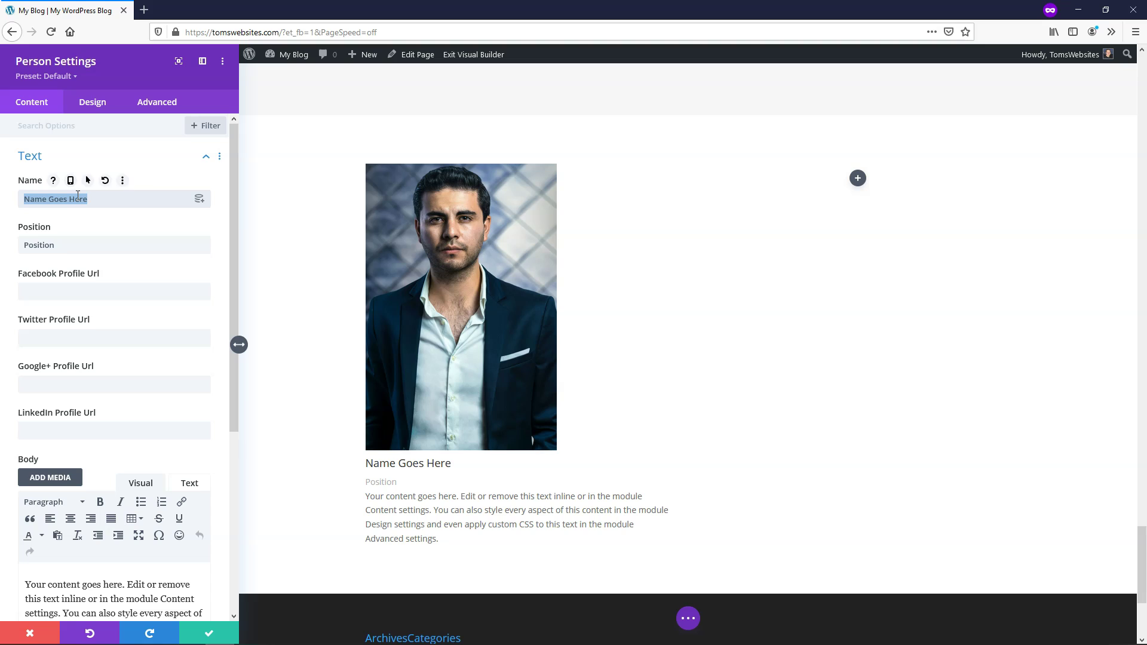
type("Joe Sm")
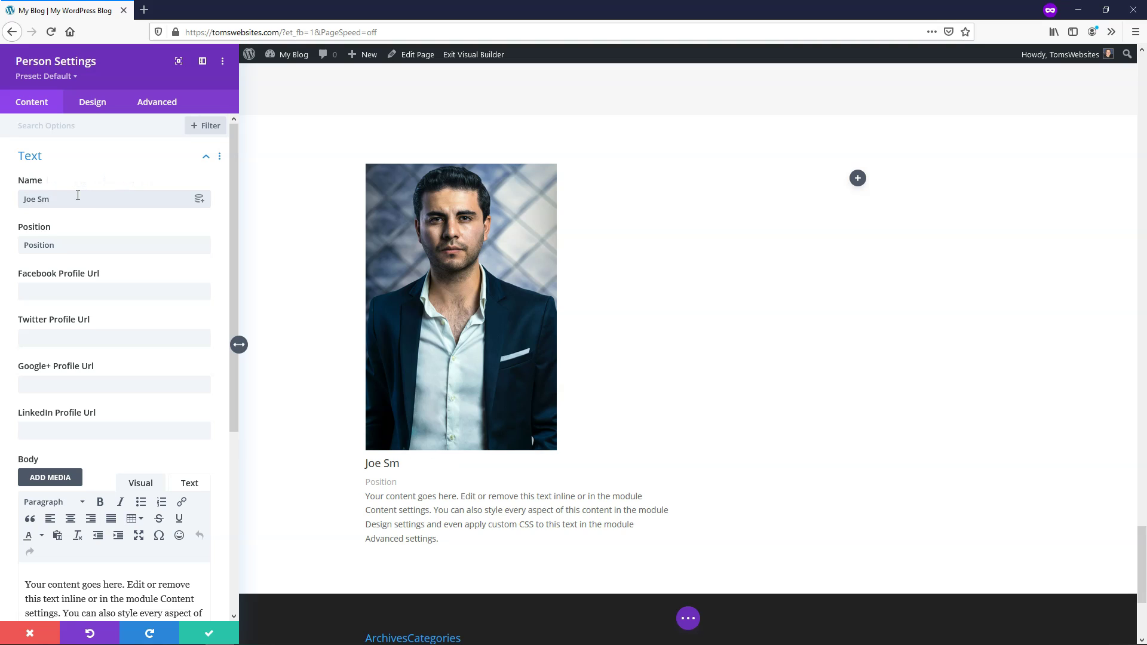
type("ith")
Set the Facebook, Twitter, Google+ and LinkedIn profile URLs to '#'.
left_click(71, 296)
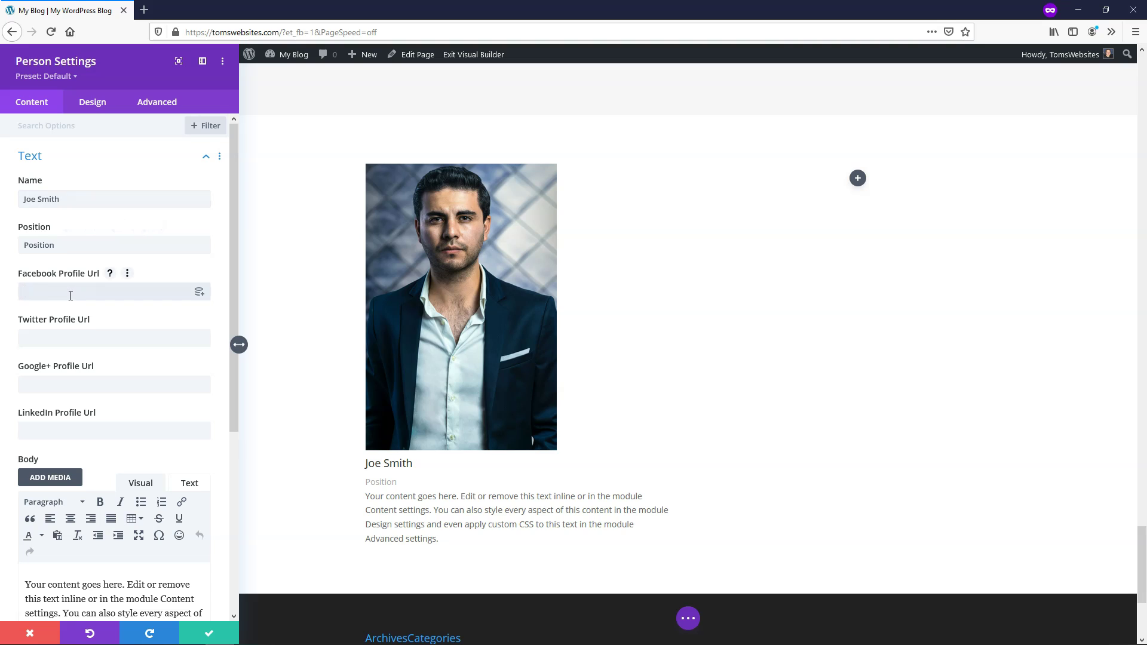
type("#")
left_click(39, 333)
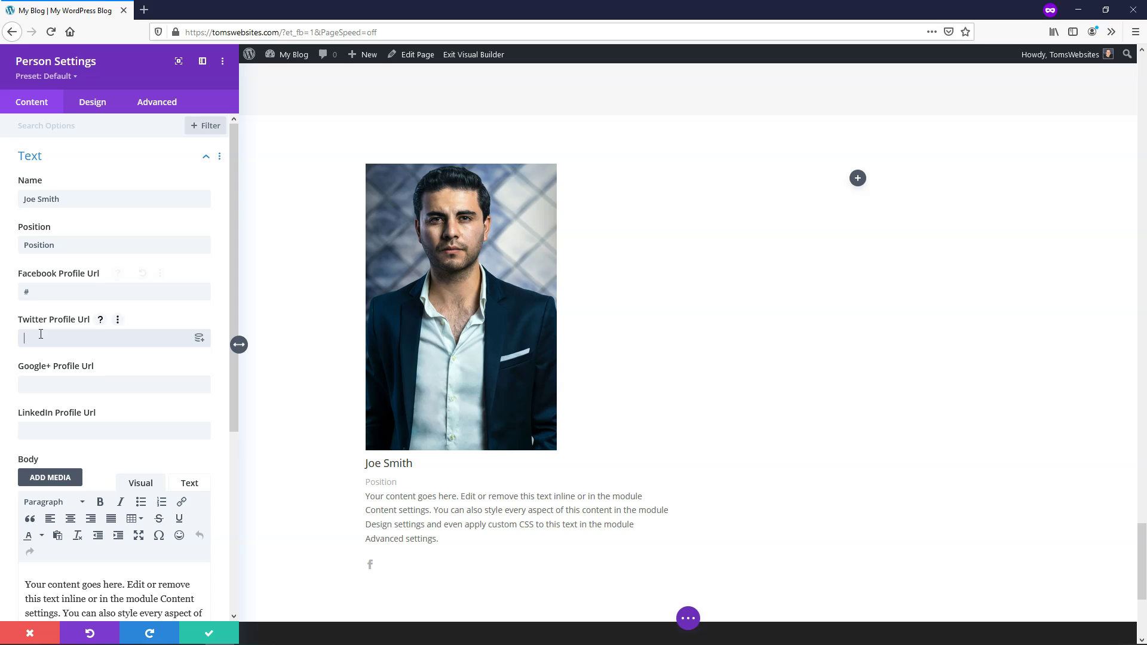
type("#")
left_click(40, 382)
type("#")
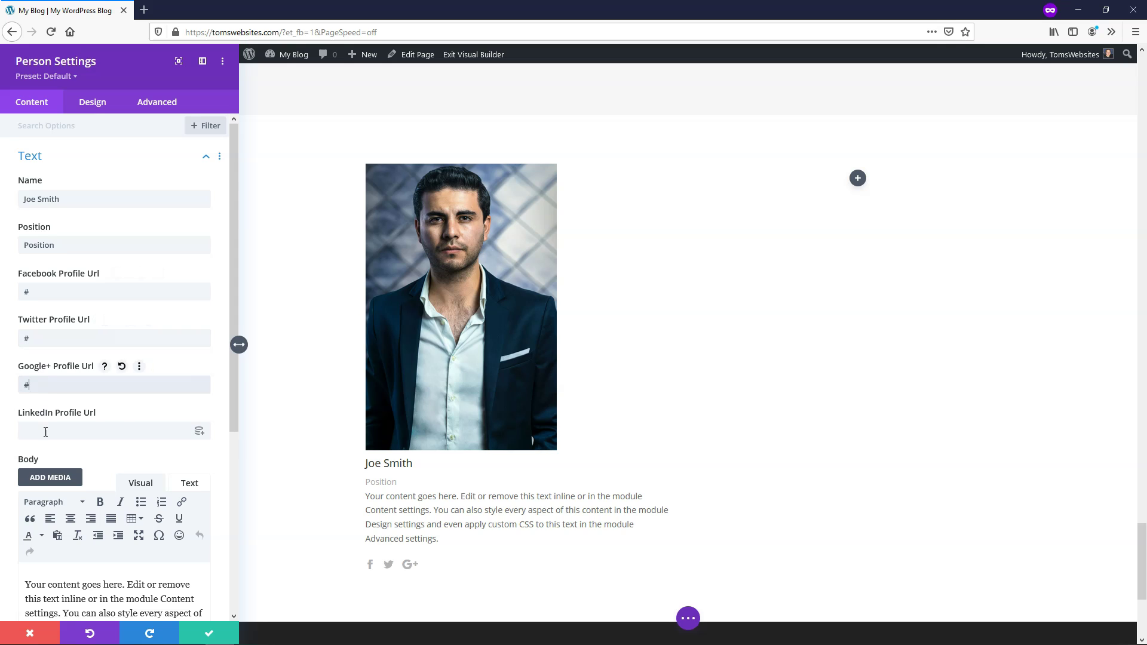
left_click(43, 430)
type("#")
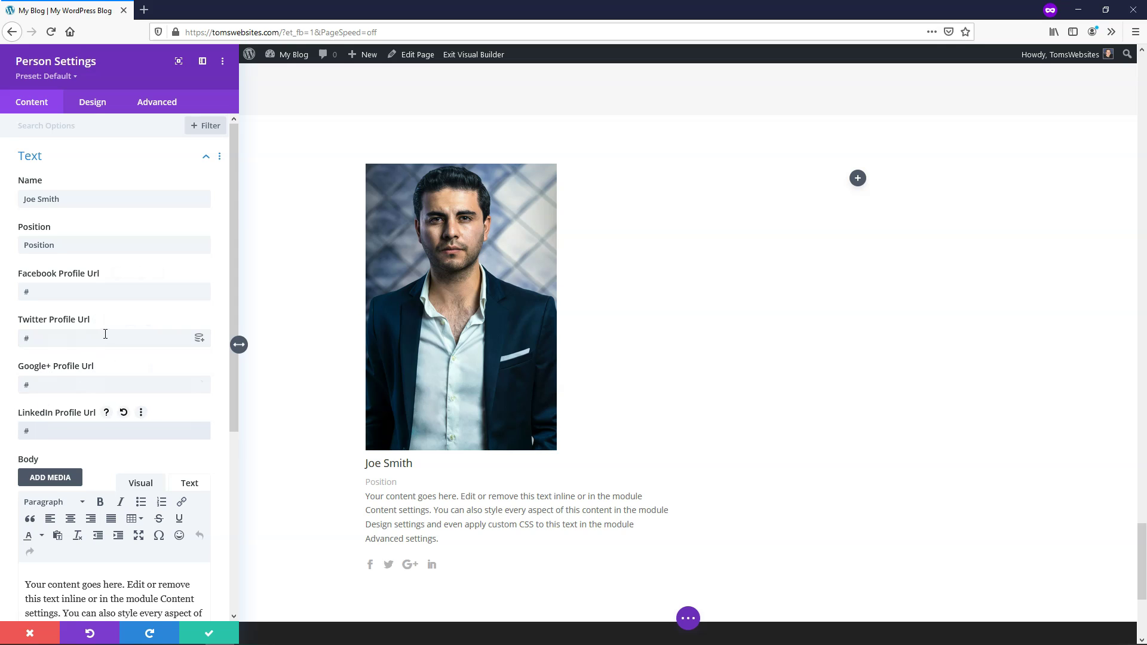
scroll(98, 328, "down", 1)
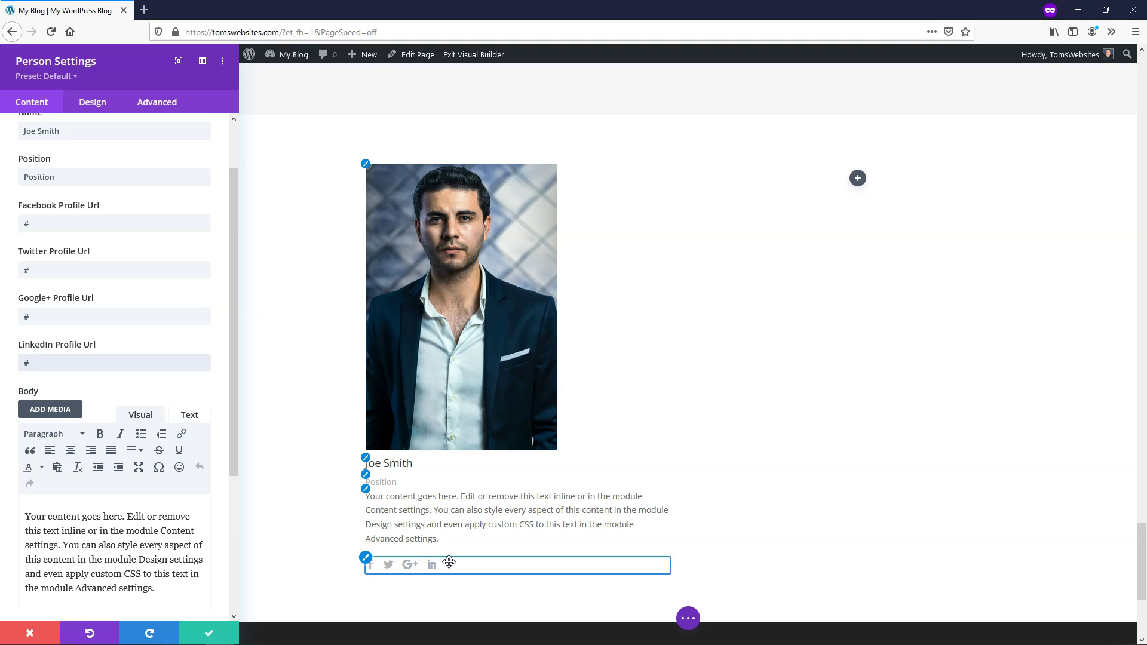
Show the Link settings, with an empty Module Link URL and a same-window target.
scroll(89, 322, "down", 3)
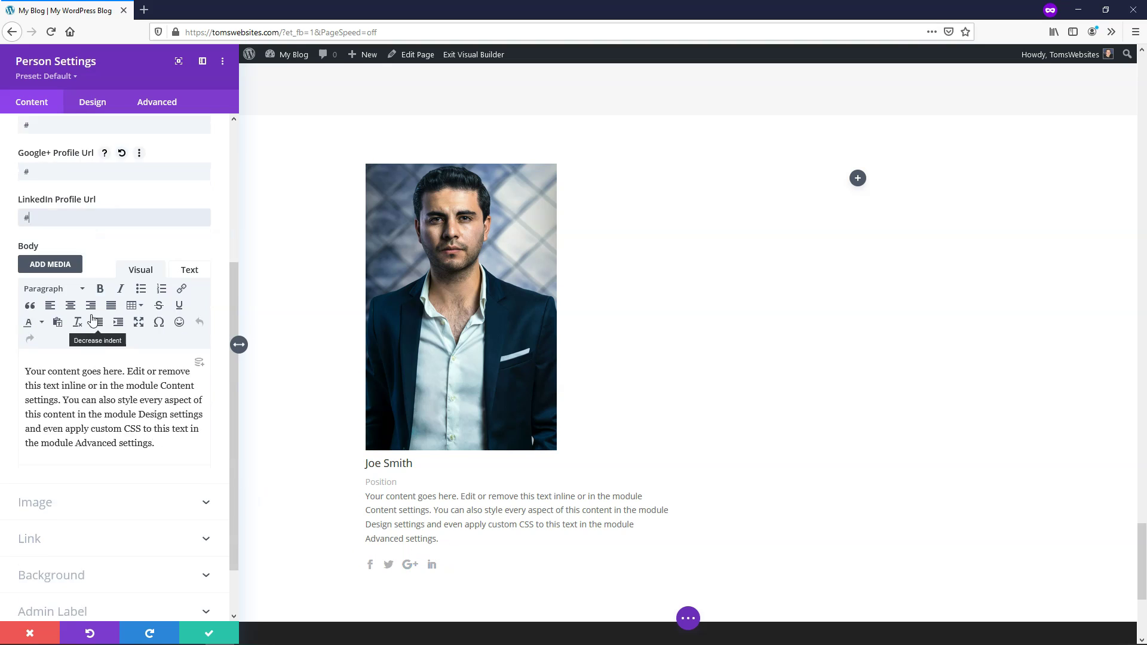
left_click_drag(25, 312, 204, 402)
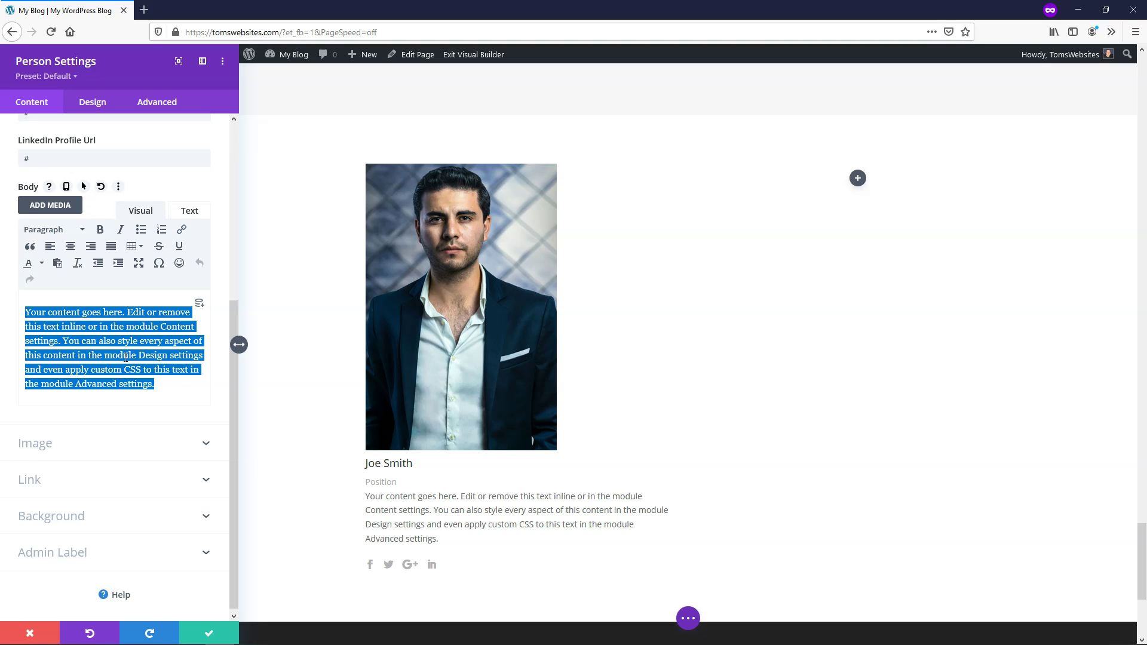
left_click(131, 488)
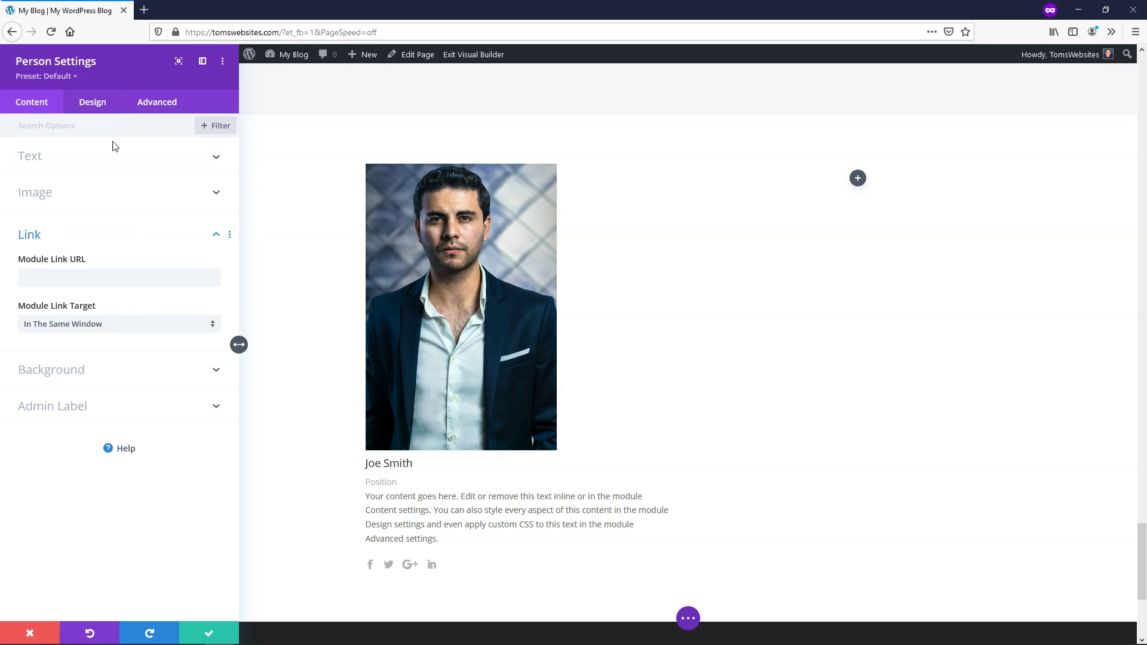
In the Design tab, make the social icons blue and set their icon font size to 30px.
left_click(92, 102)
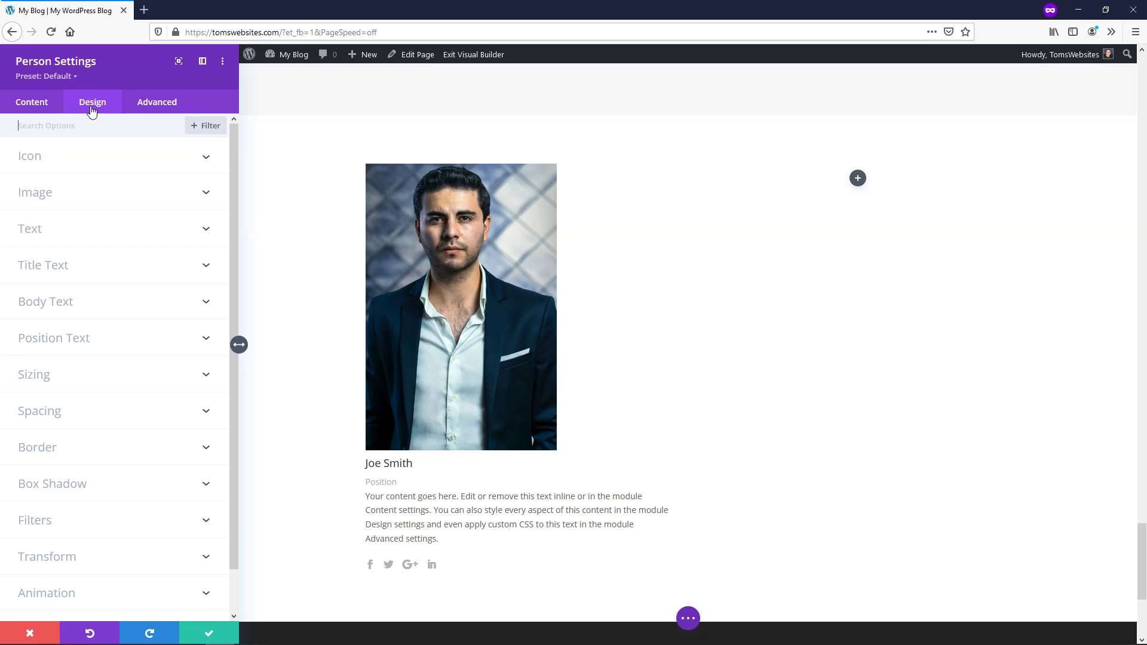
left_click(180, 161)
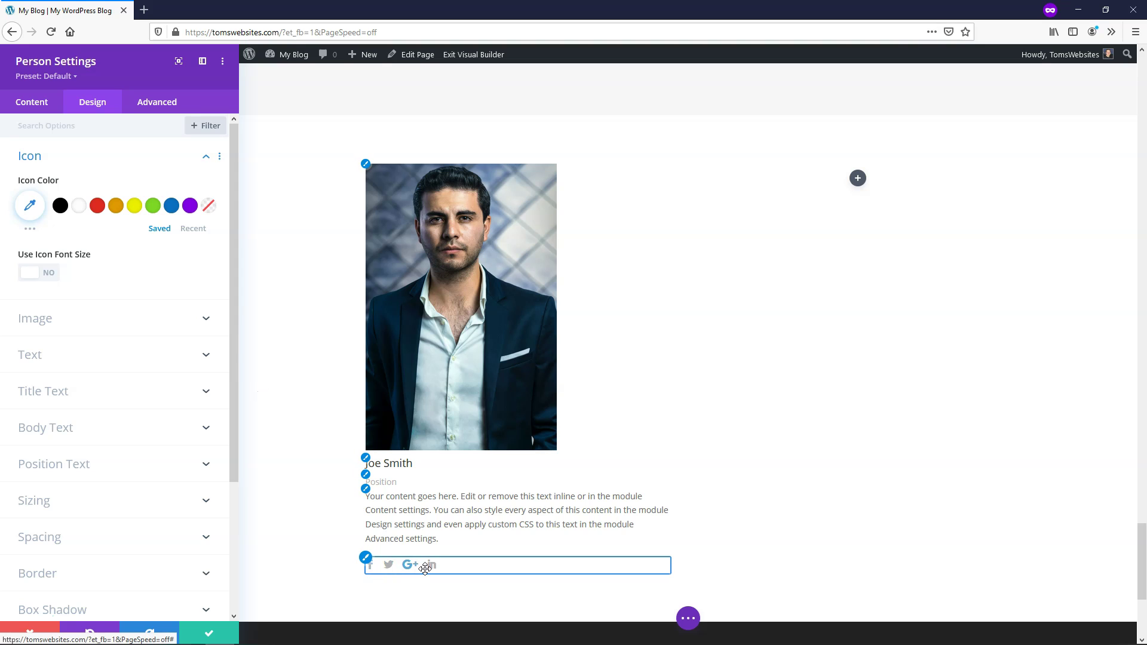
left_click(98, 211)
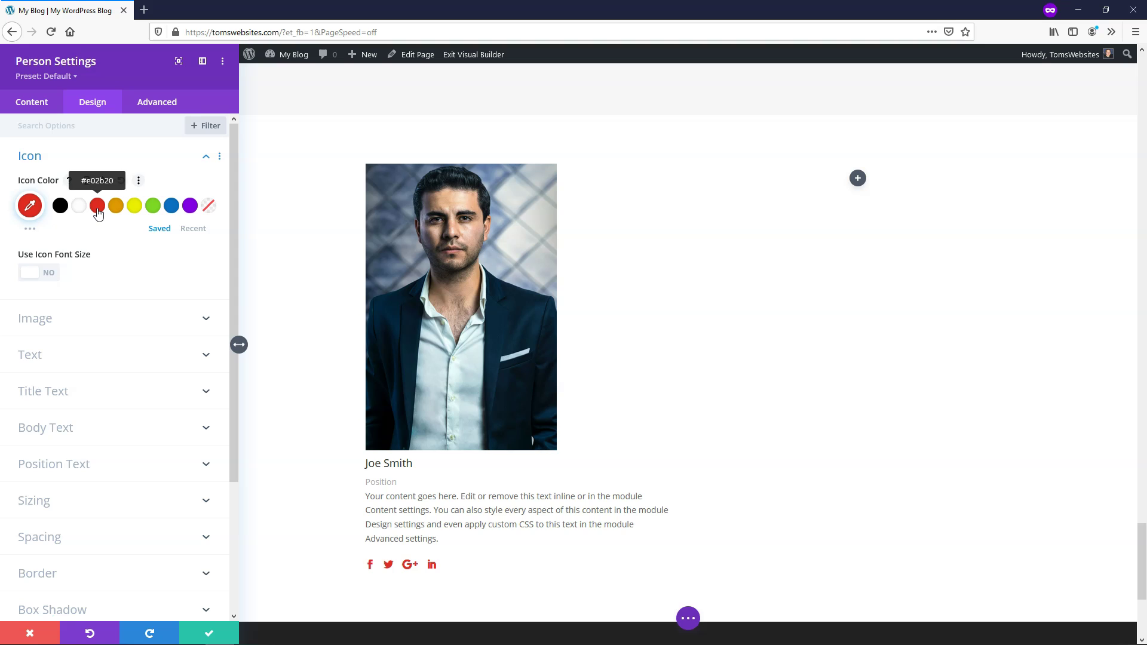
left_click(170, 212)
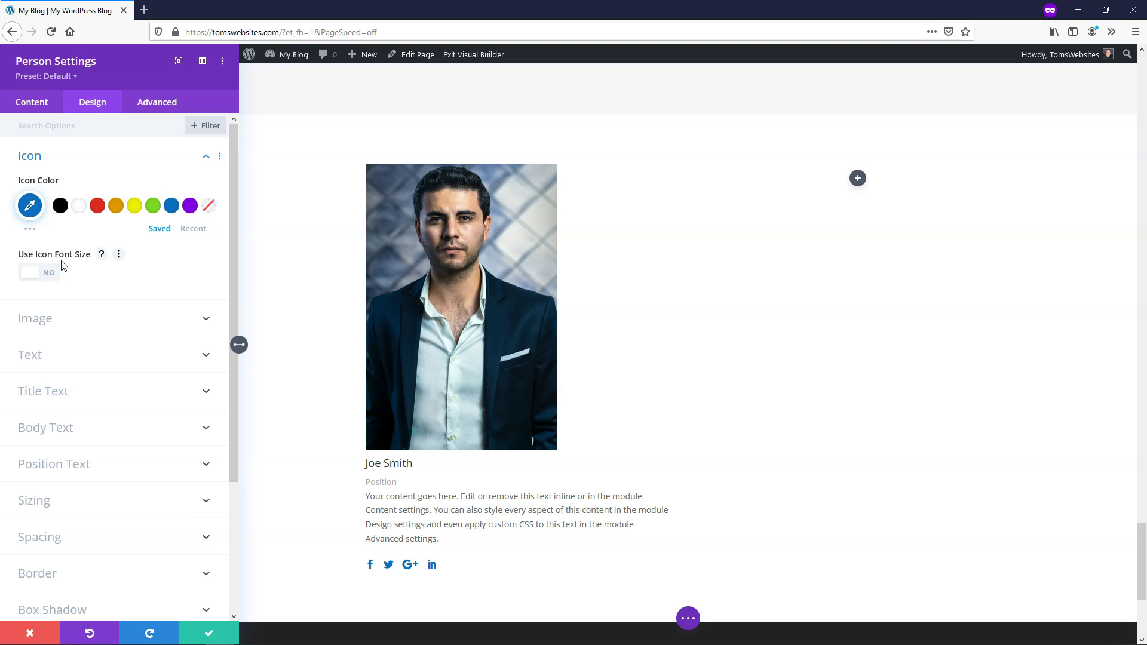
left_click(55, 279)
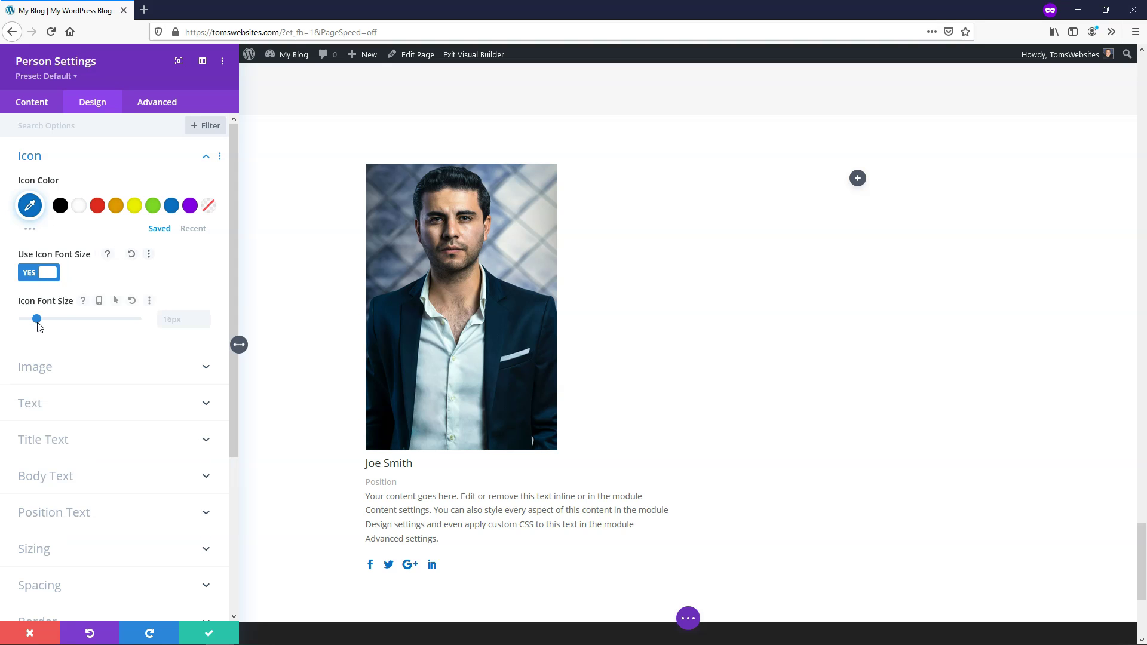
mouse_move(38, 323)
left_mouse_down()
mouse_move(69, 323)
mouse_move(25, 323)
mouse_move(50, 327)
left_mouse_up()
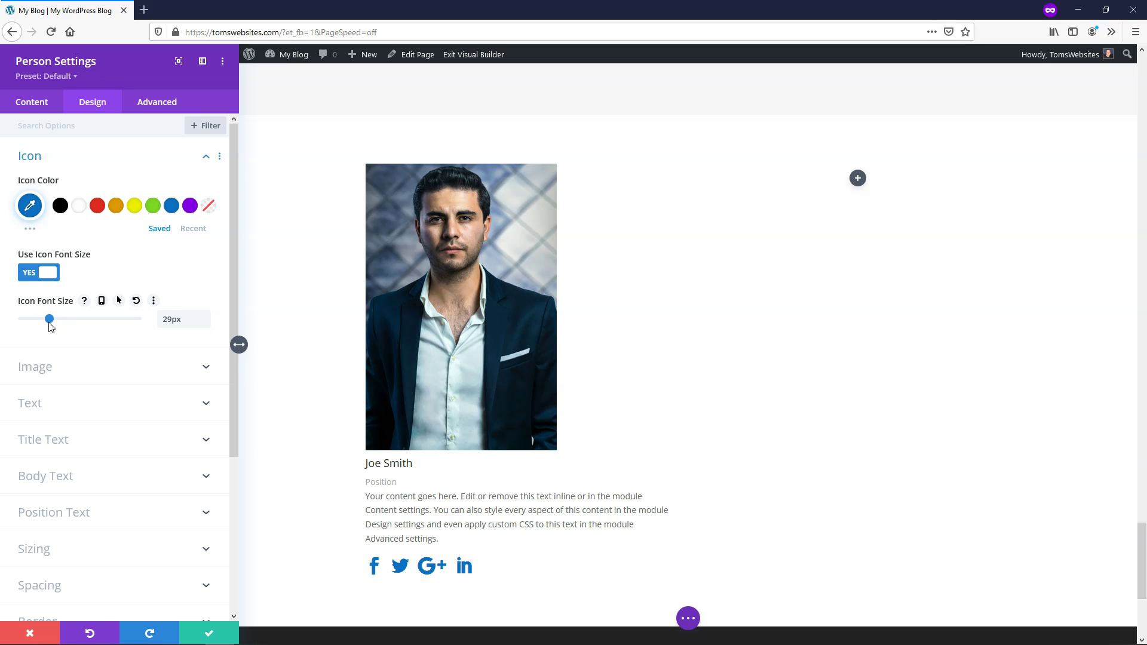
left_click(204, 317)
left_click(204, 316)
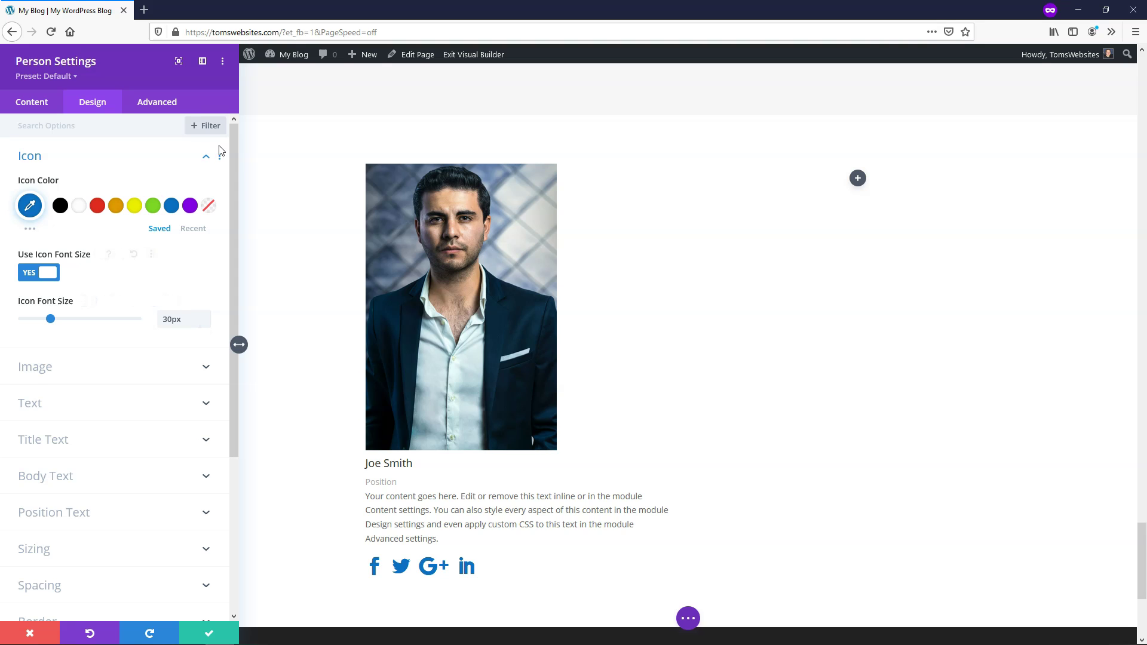
left_click(208, 159)
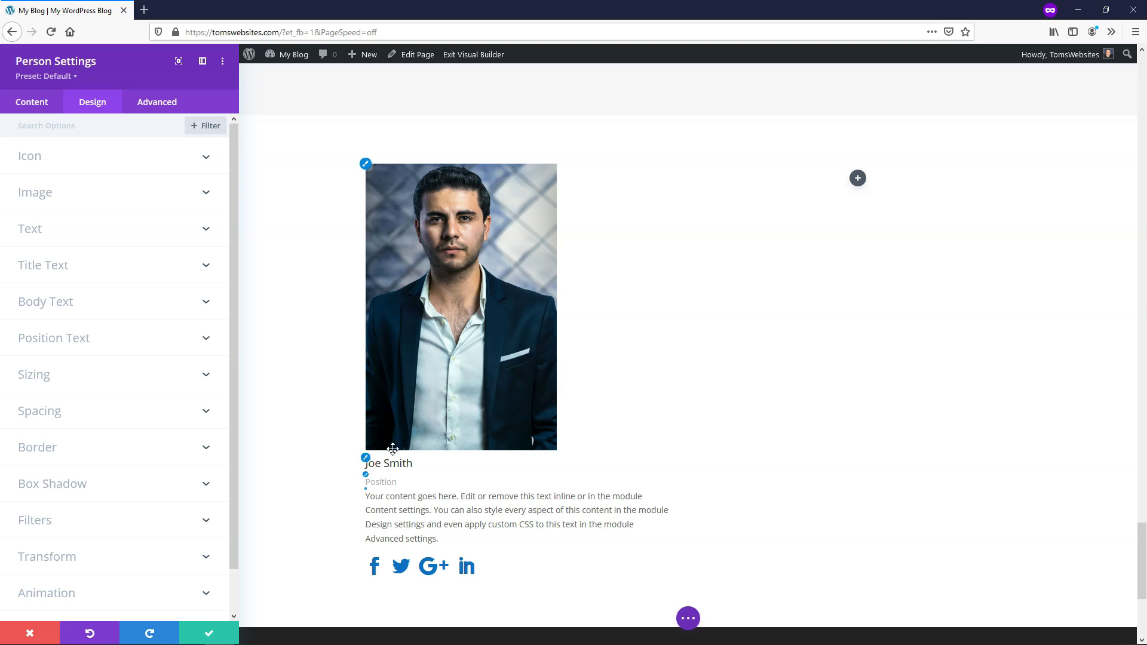
left_click(122, 200)
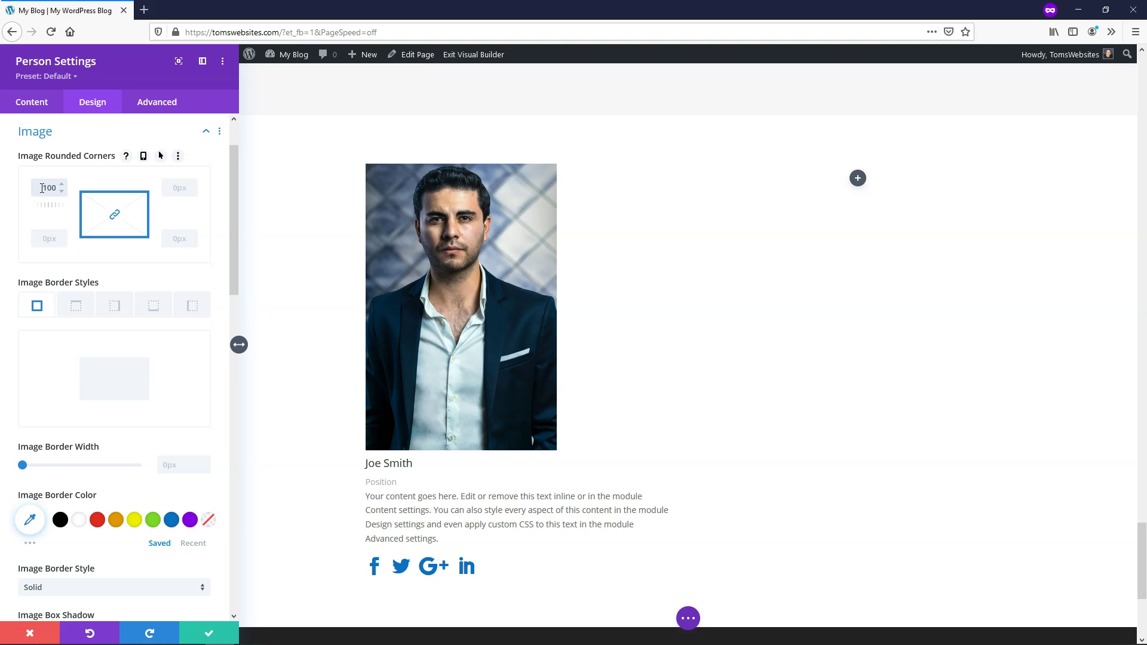
key("Return")
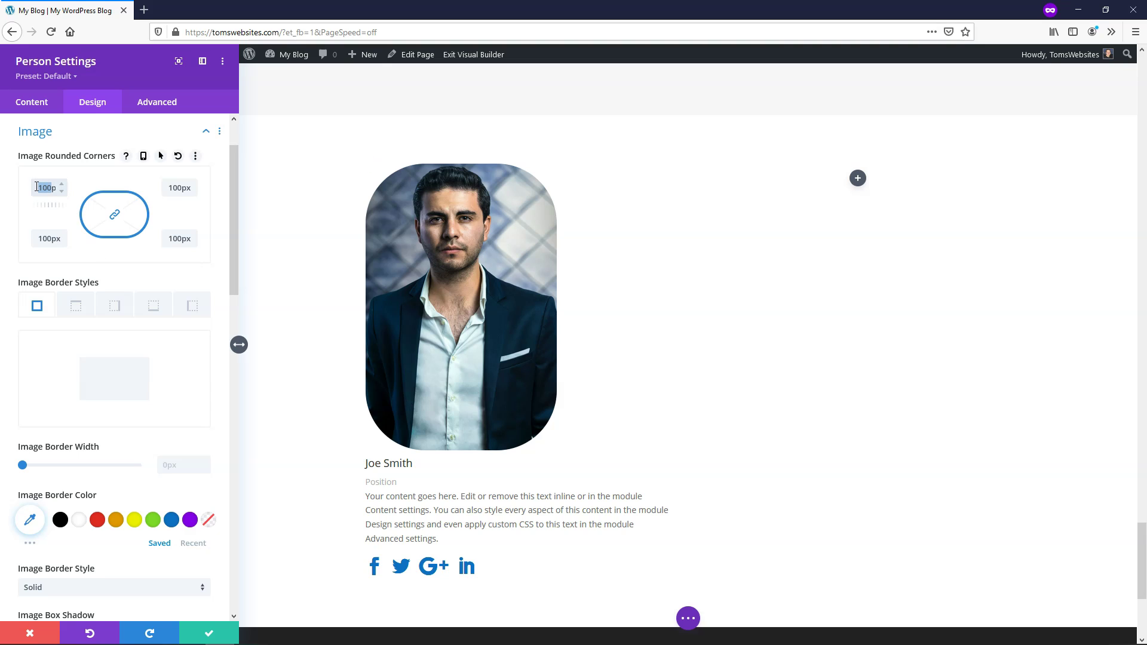
left_click(119, 218)
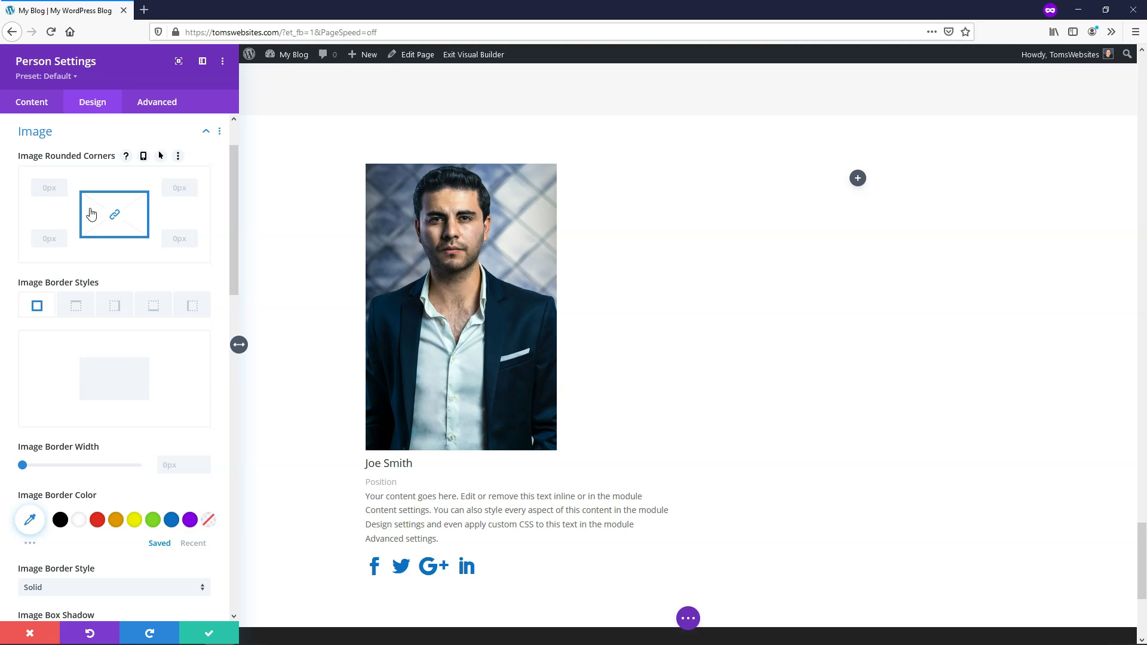
left_click(63, 193)
type("100p")
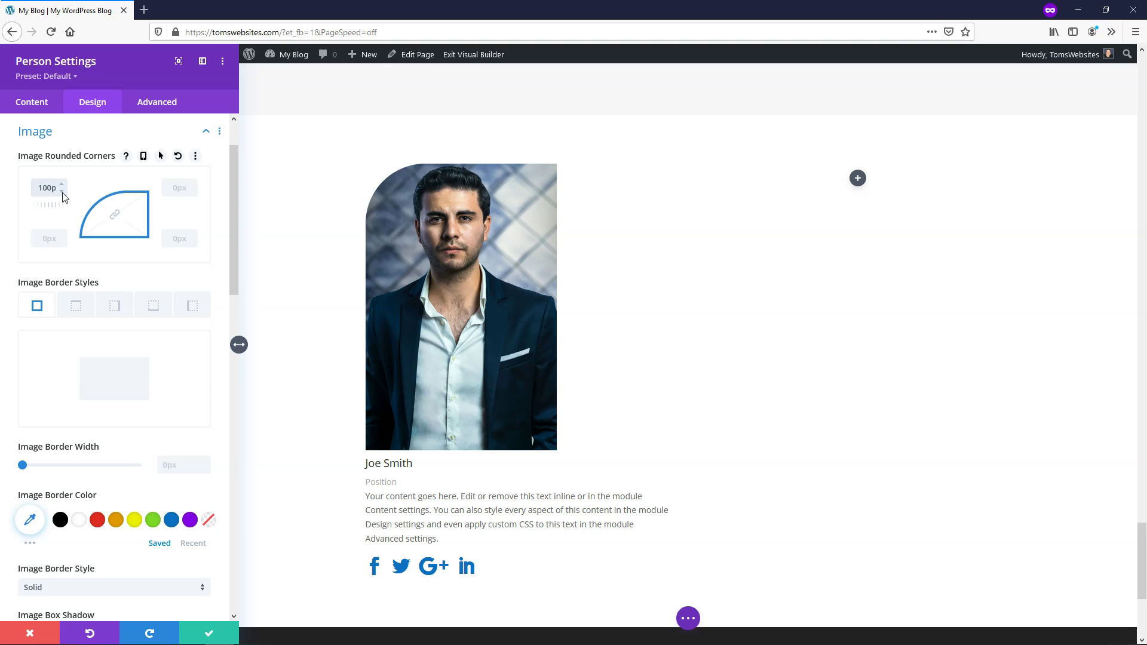
type("x")
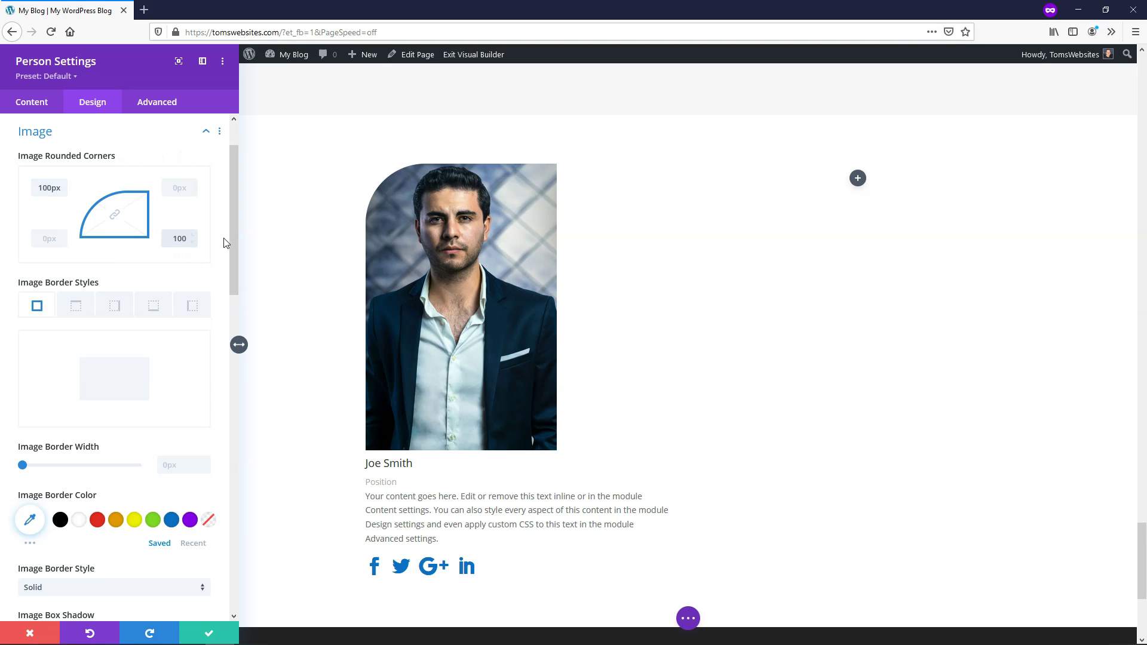
type("100px")
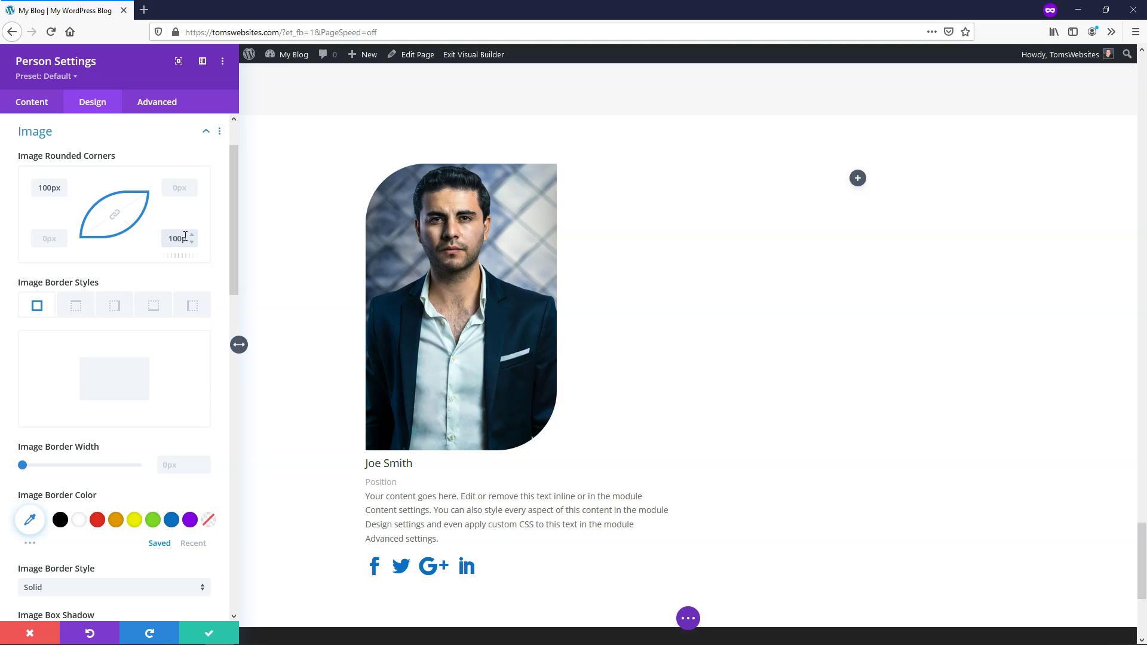
left_click_drag(185, 235, 148, 239)
type("0")
left_click_drag(52, 185, 15, 186)
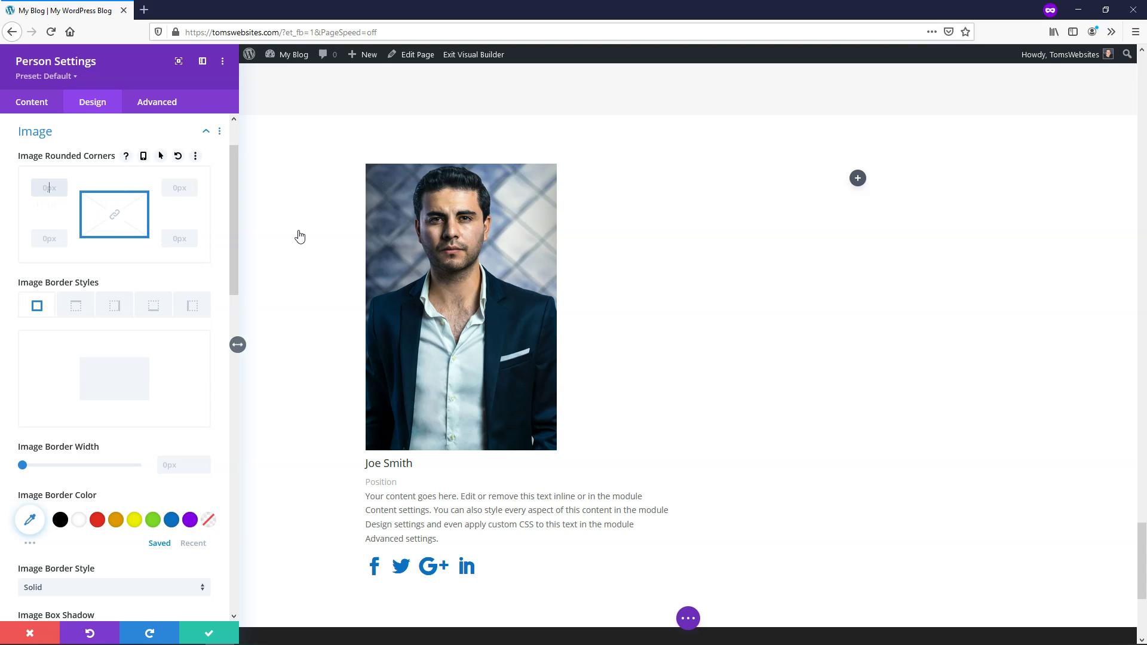
Relink the photo corners at 0px, try a 4px blue border, then remove it.
left_click(115, 214)
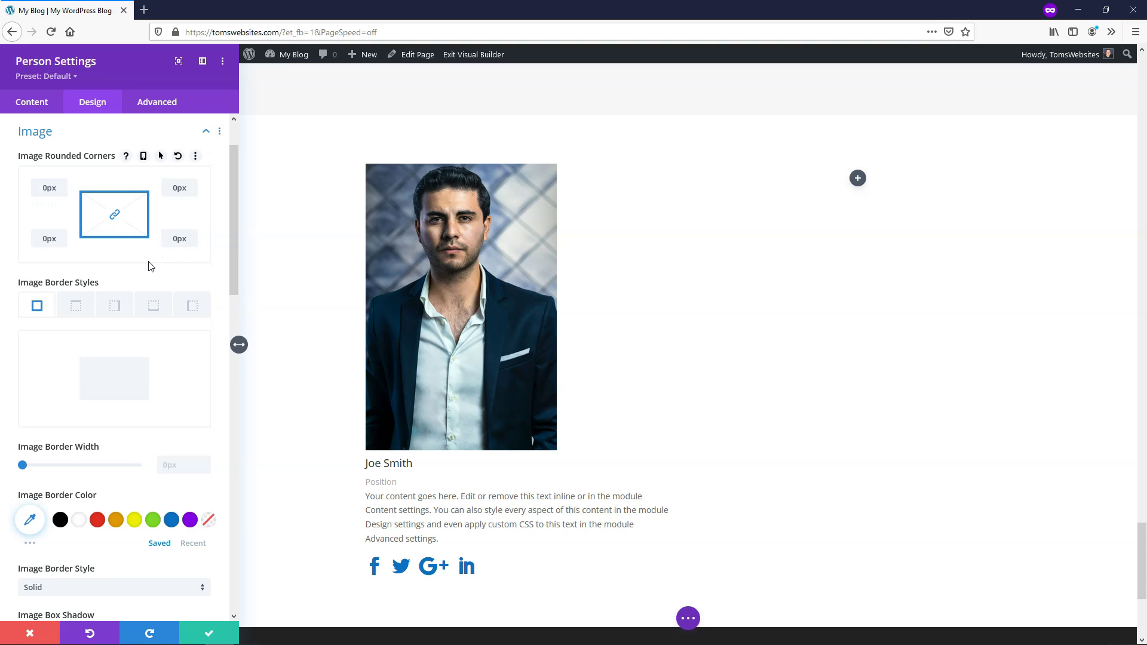
scroll(125, 270, "down", 2)
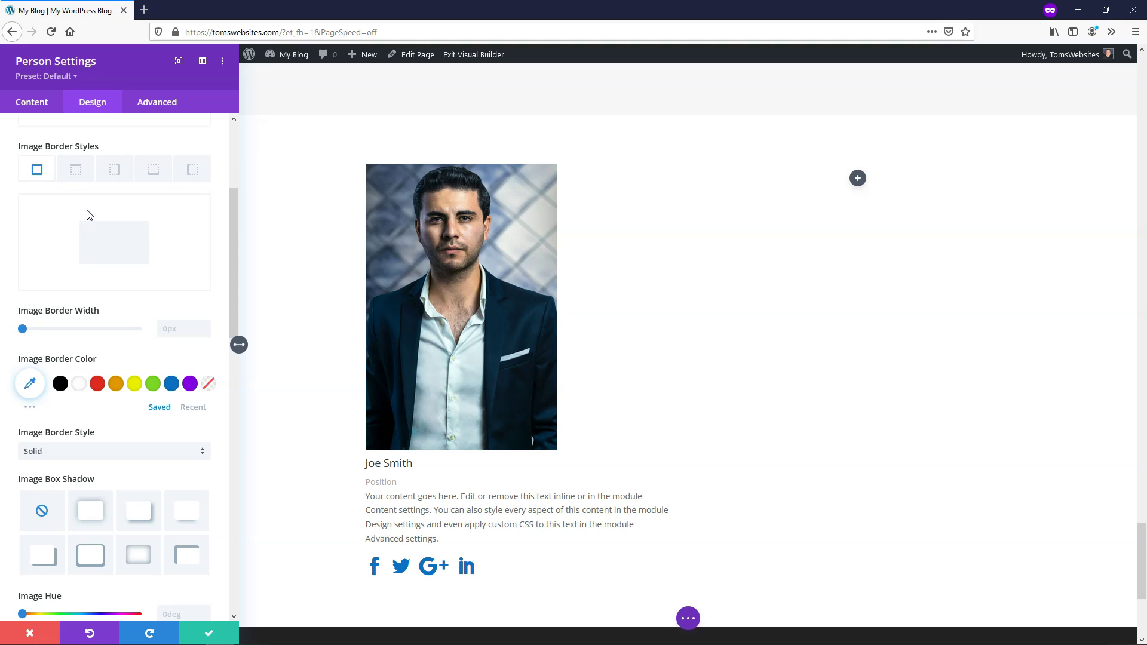
mouse_move(22, 333)
left_mouse_down()
mouse_move(163, 339)
mouse_move(28, 332)
mouse_move(37, 334)
left_mouse_up()
left_click(172, 385)
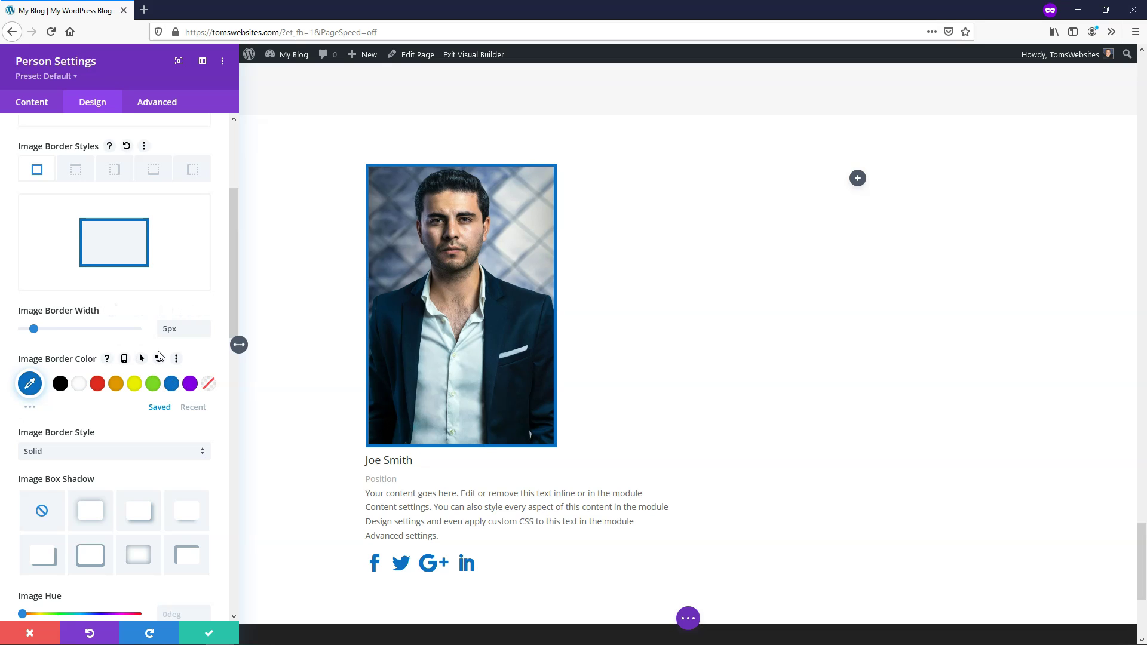
left_click(159, 361)
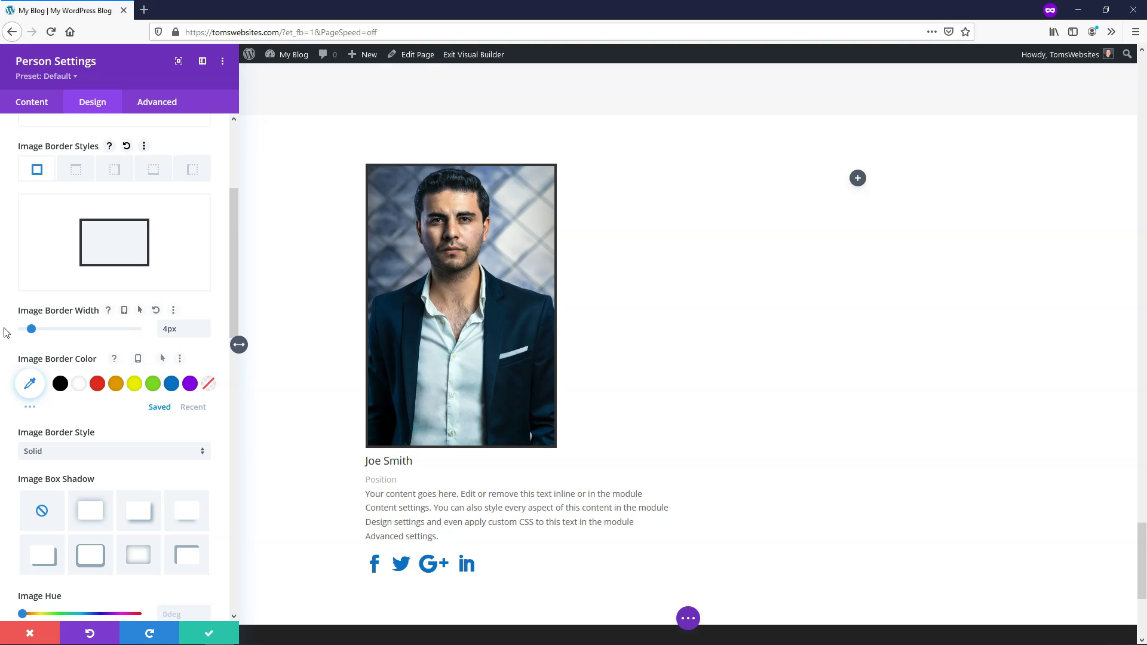
left_click(161, 310)
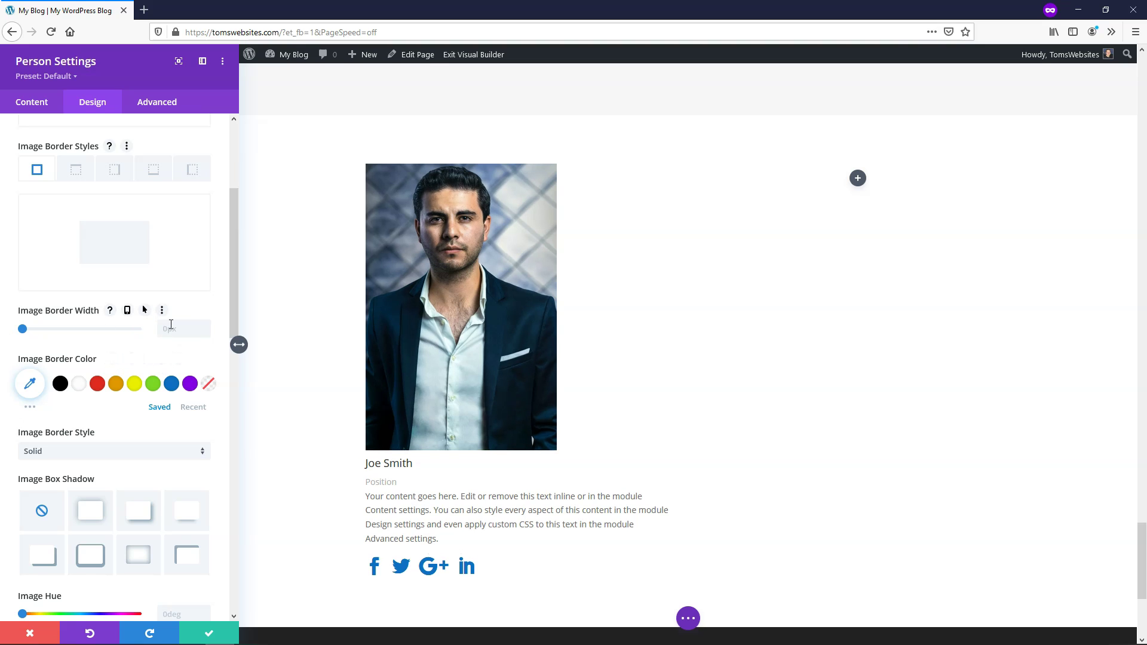
Apply the third Image Box Shadow preset, with a 6px offset and 18px blur.
scroll(150, 329, "down", 3)
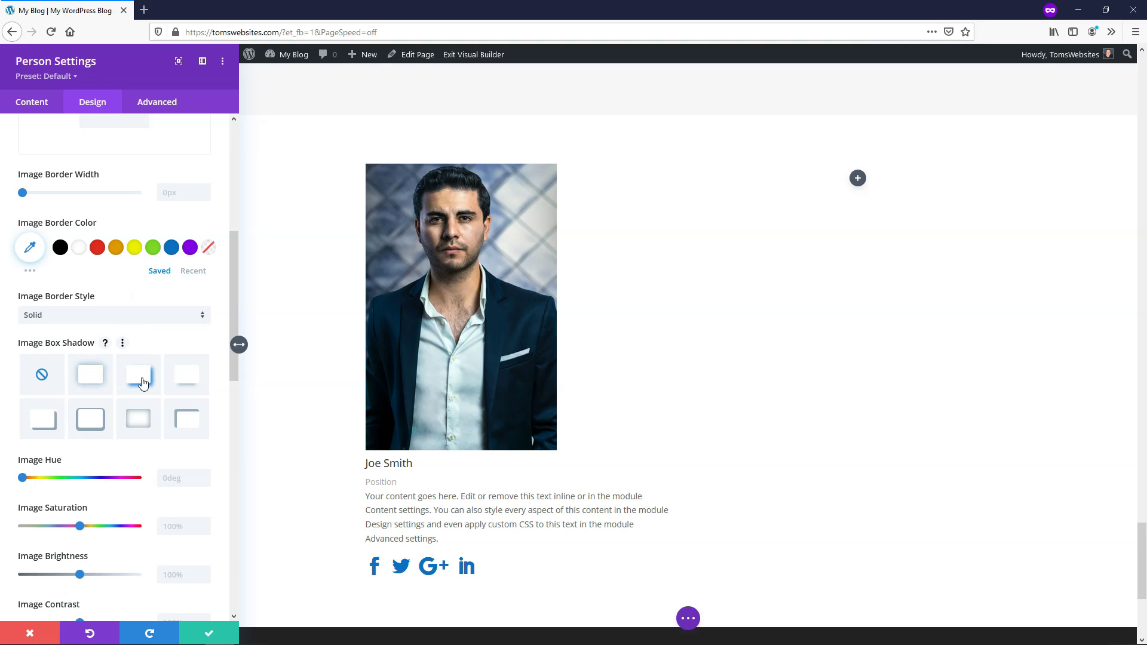
left_click(143, 383)
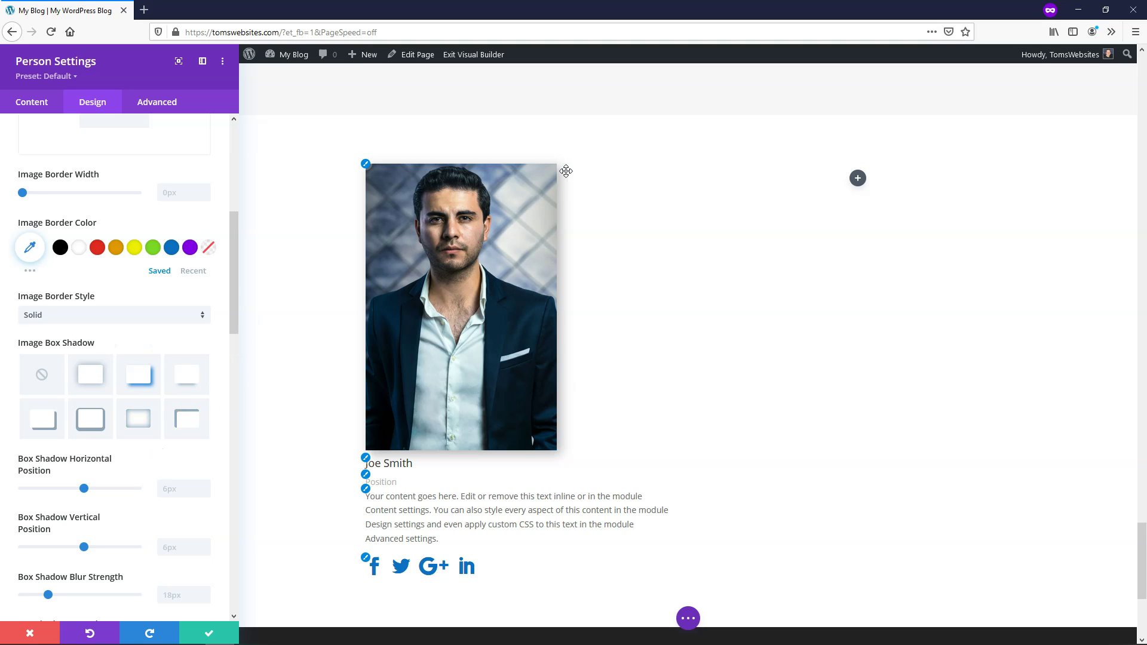
scroll(95, 430, "down", 3)
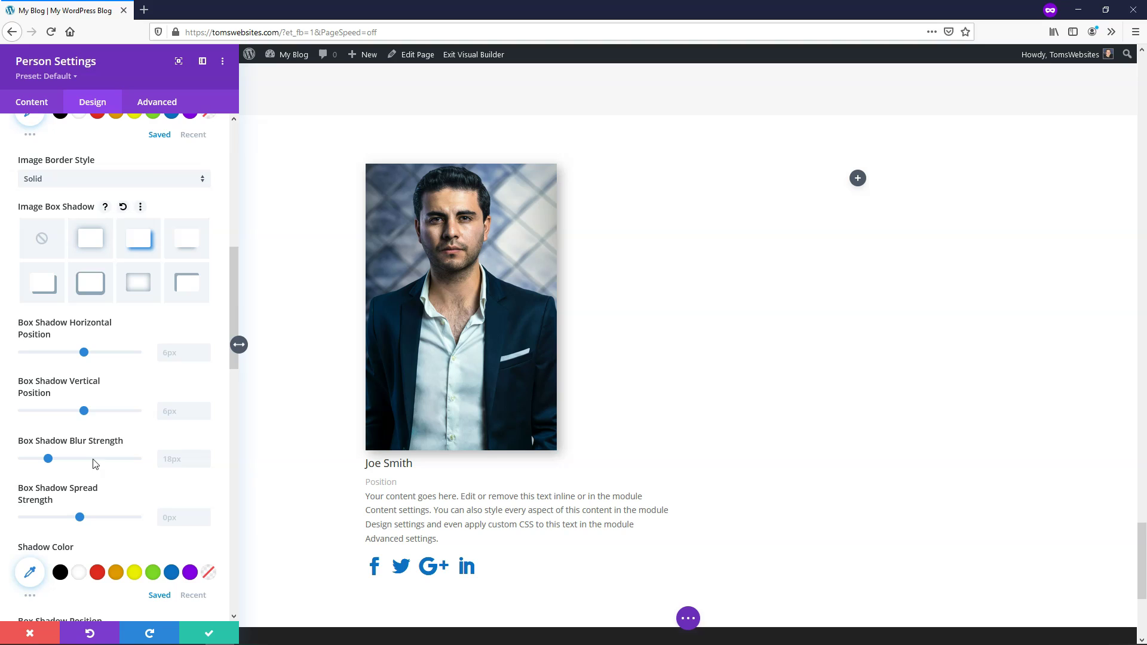
scroll(118, 490, "down", 3)
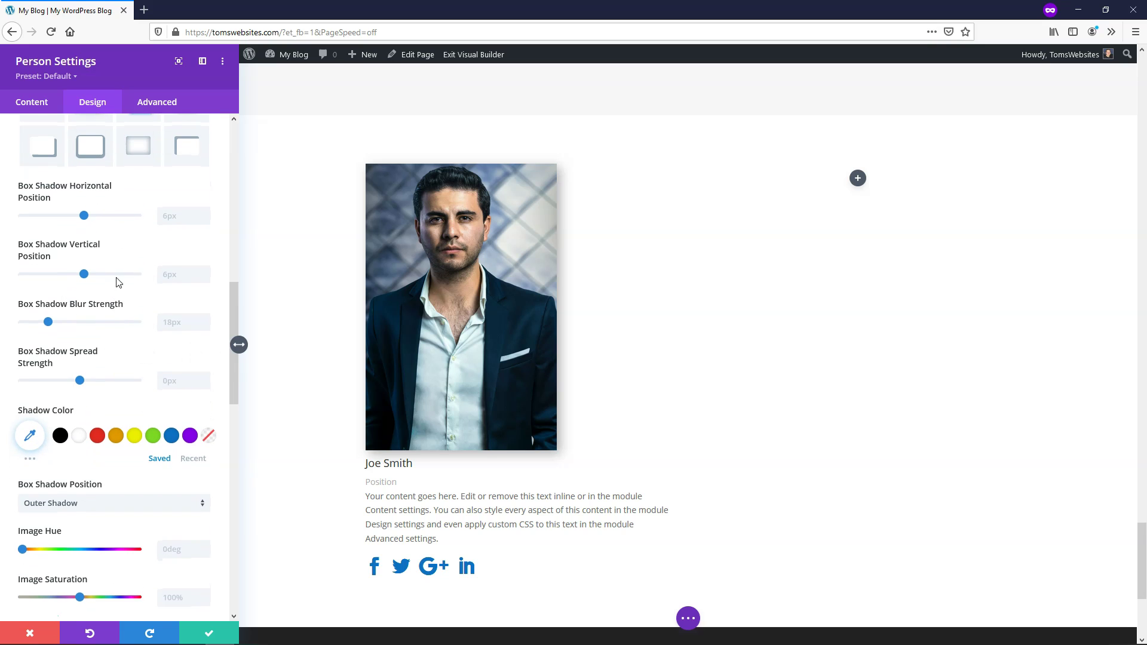
scroll(113, 296, "down", 3)
scroll(115, 277, "up", 10)
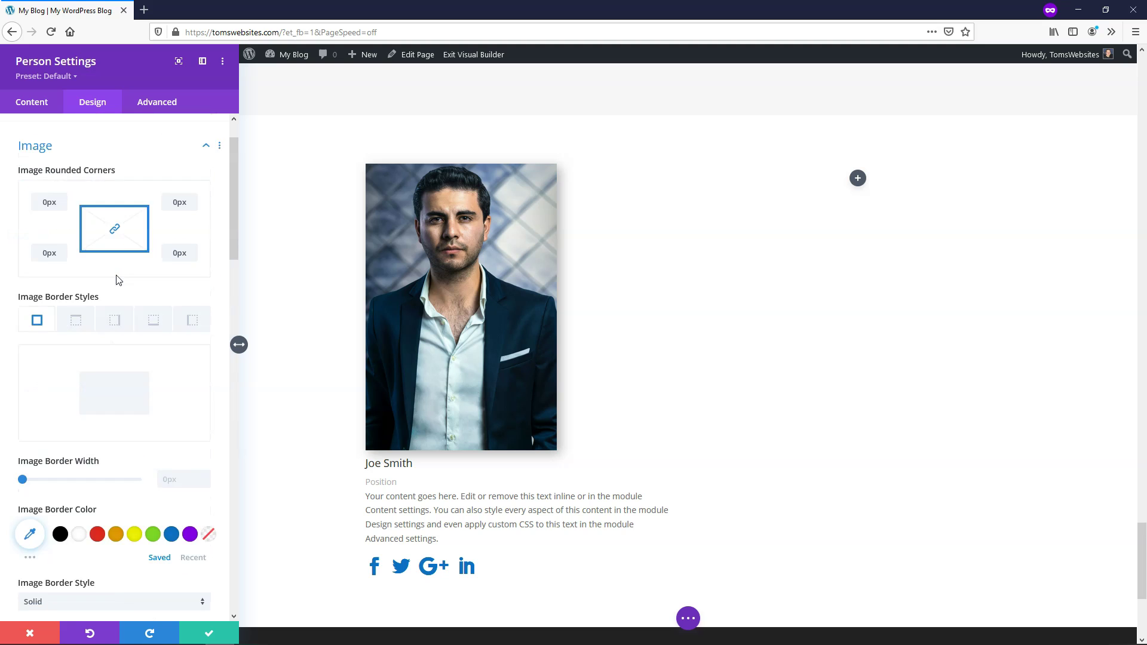
left_click(203, 201)
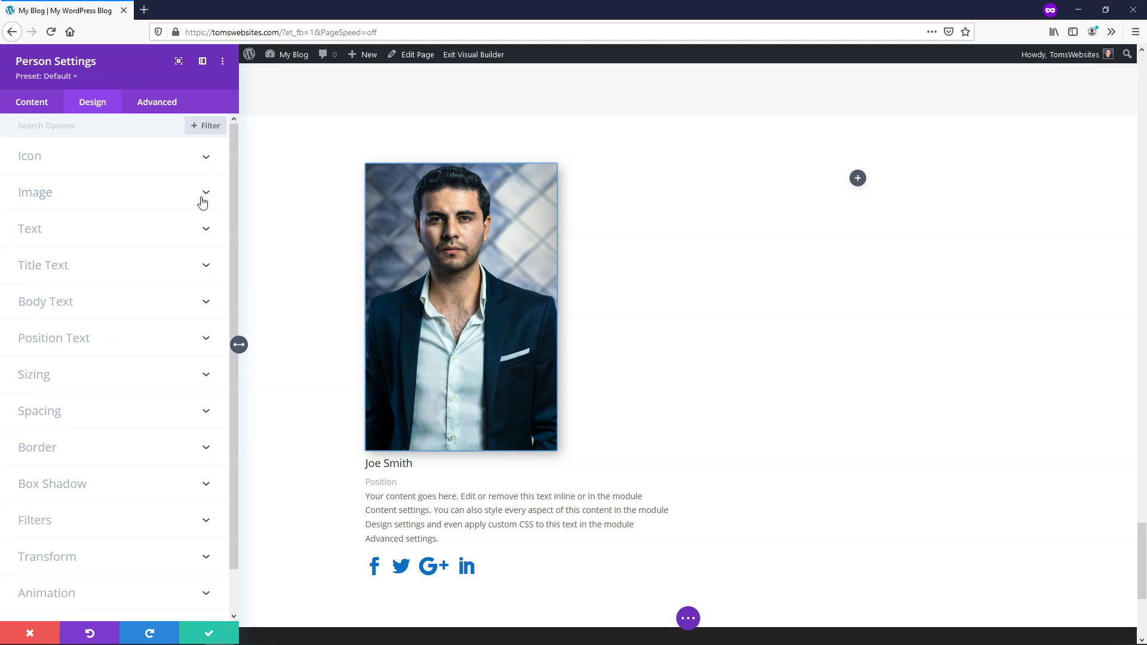
left_click(206, 233)
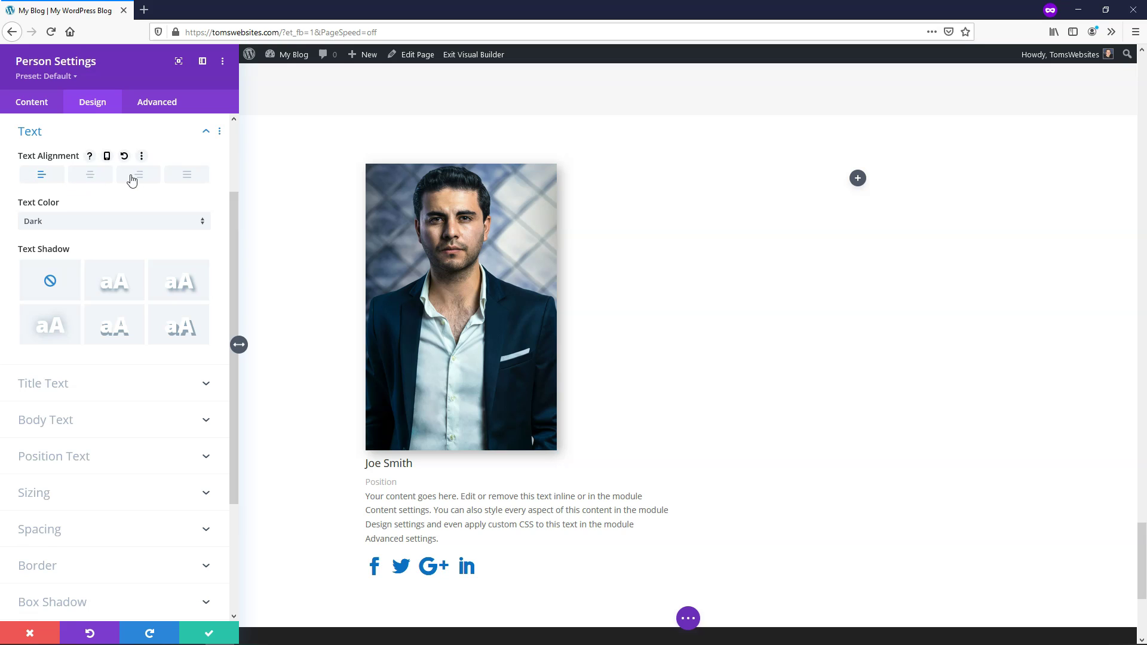
left_click(156, 182)
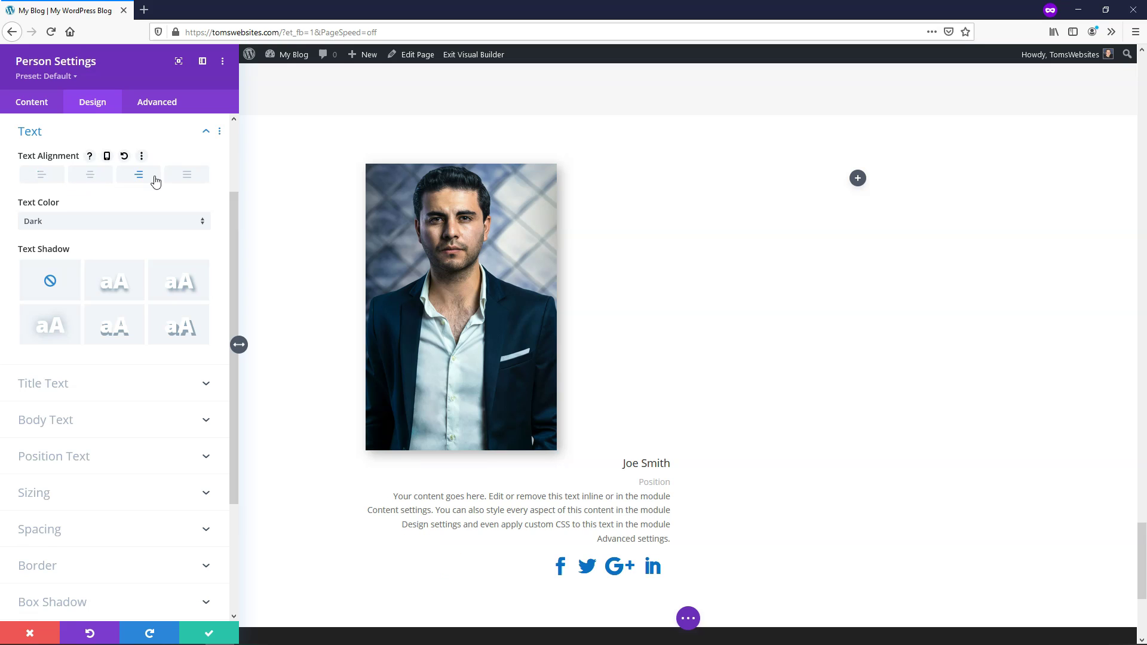
left_click(88, 177)
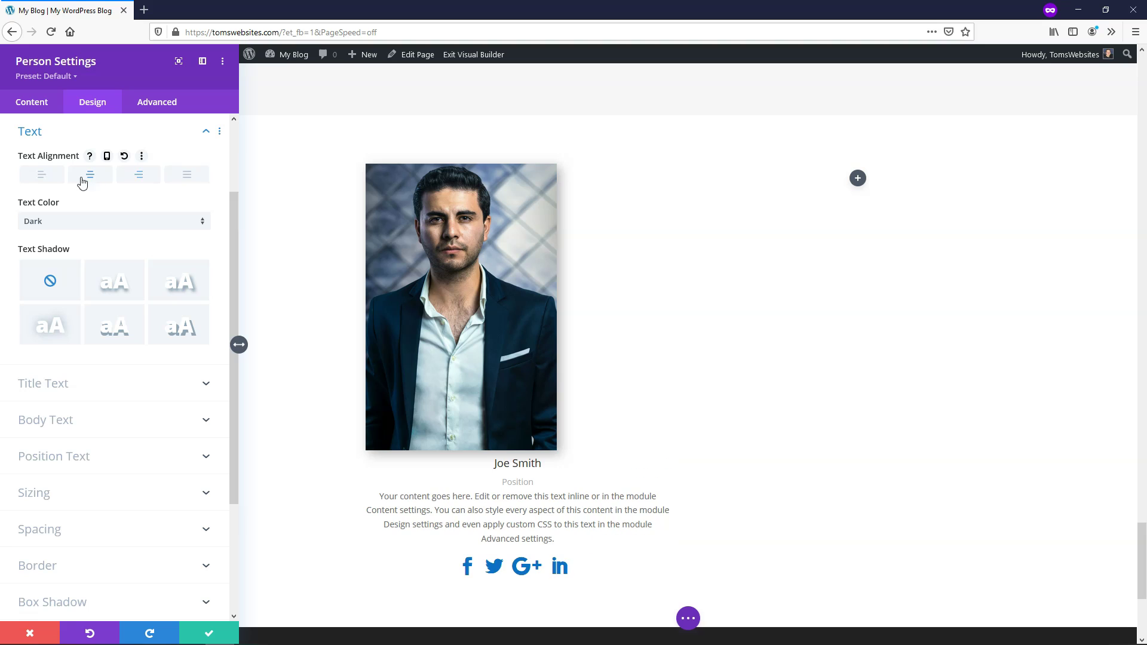
left_click(48, 181)
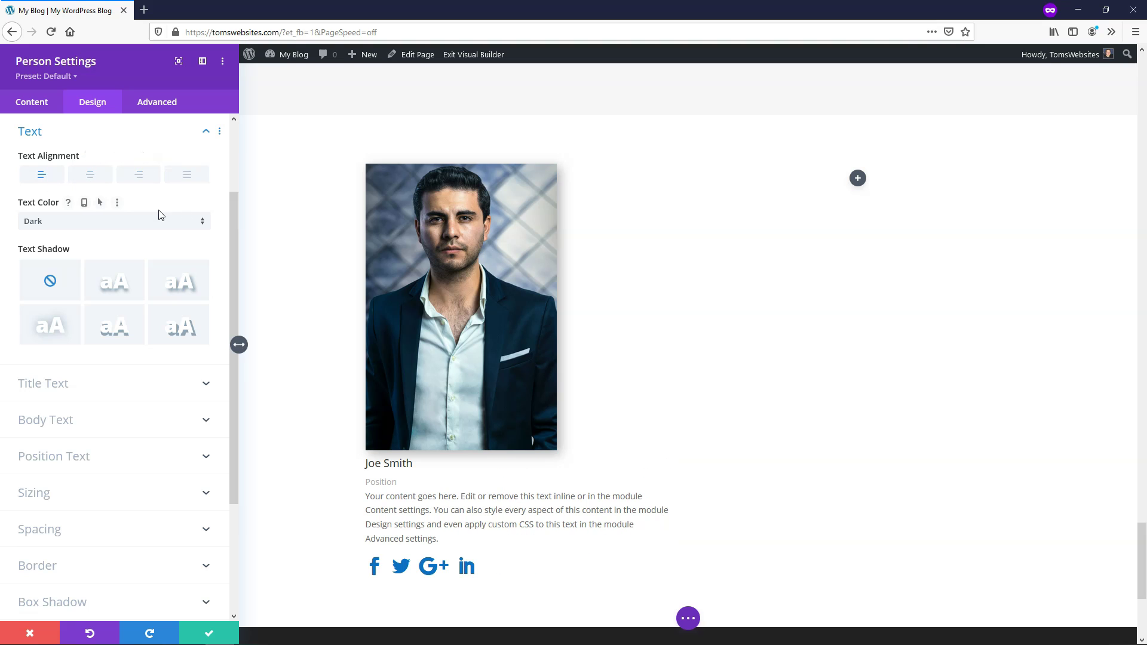
scroll(167, 238, "down", 3)
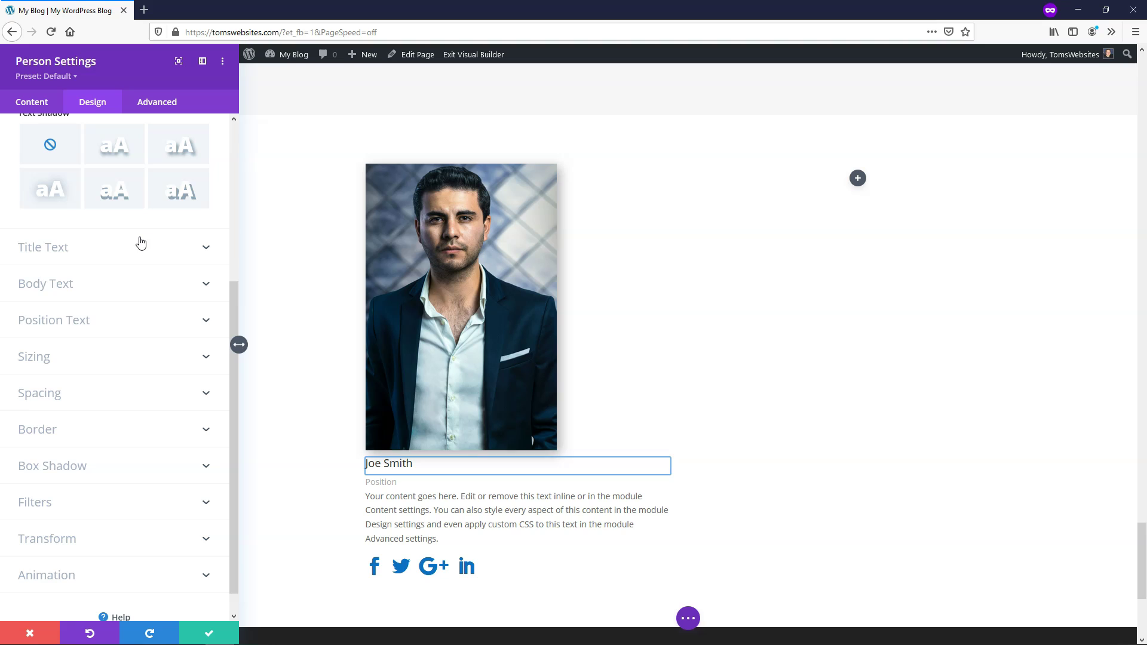
Make the Joe Smith title Ultra Bold at 24px with the third Title Text Shadow preset.
left_click(137, 246)
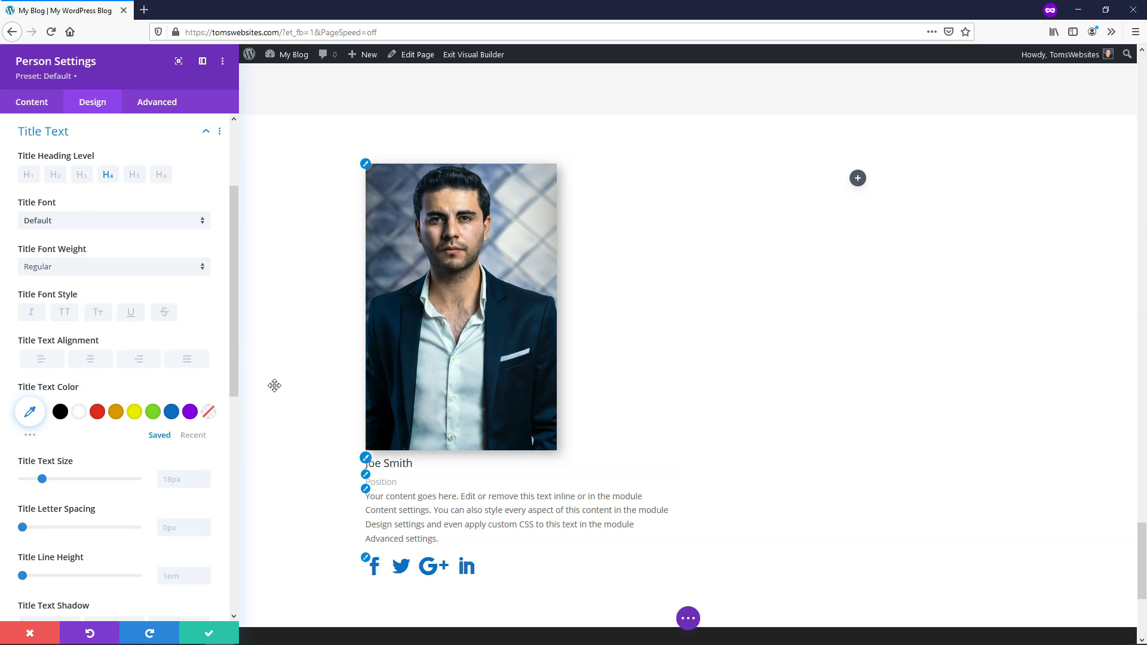
left_click(56, 270)
left_click(58, 361)
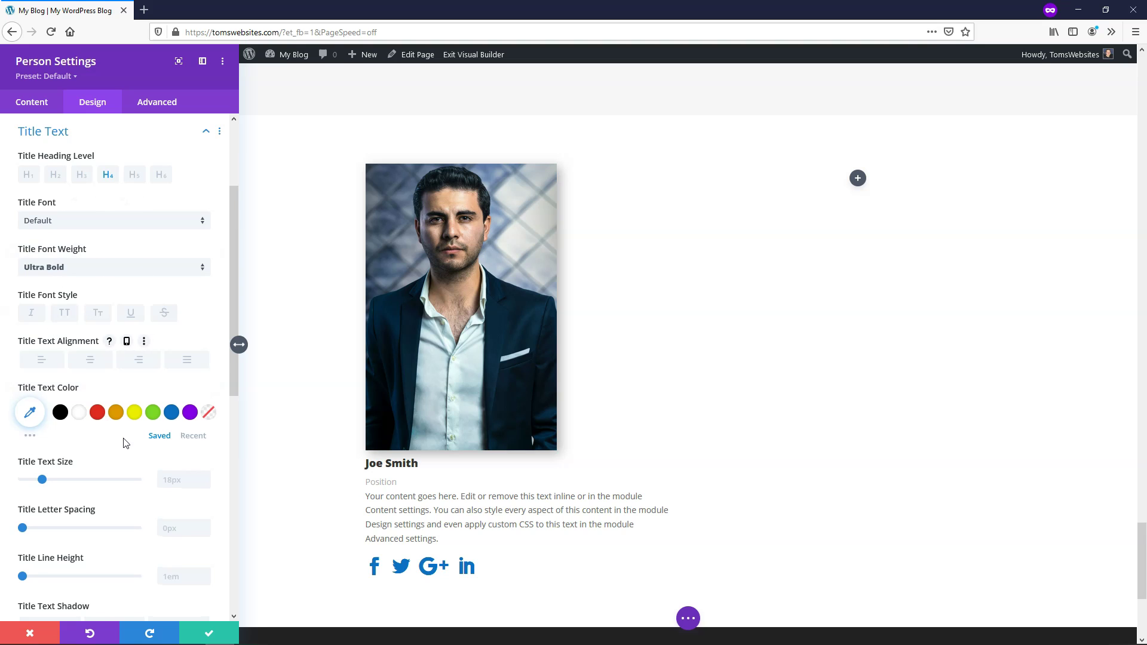
scroll(122, 439, "down", 3)
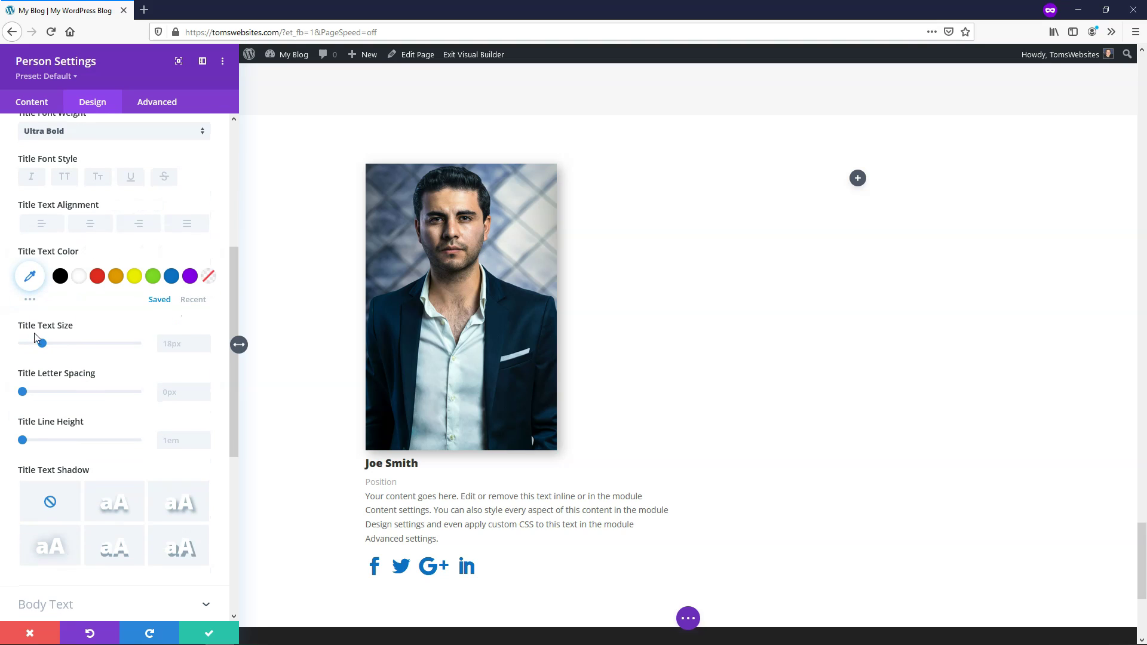
left_click_drag(46, 345, 52, 345)
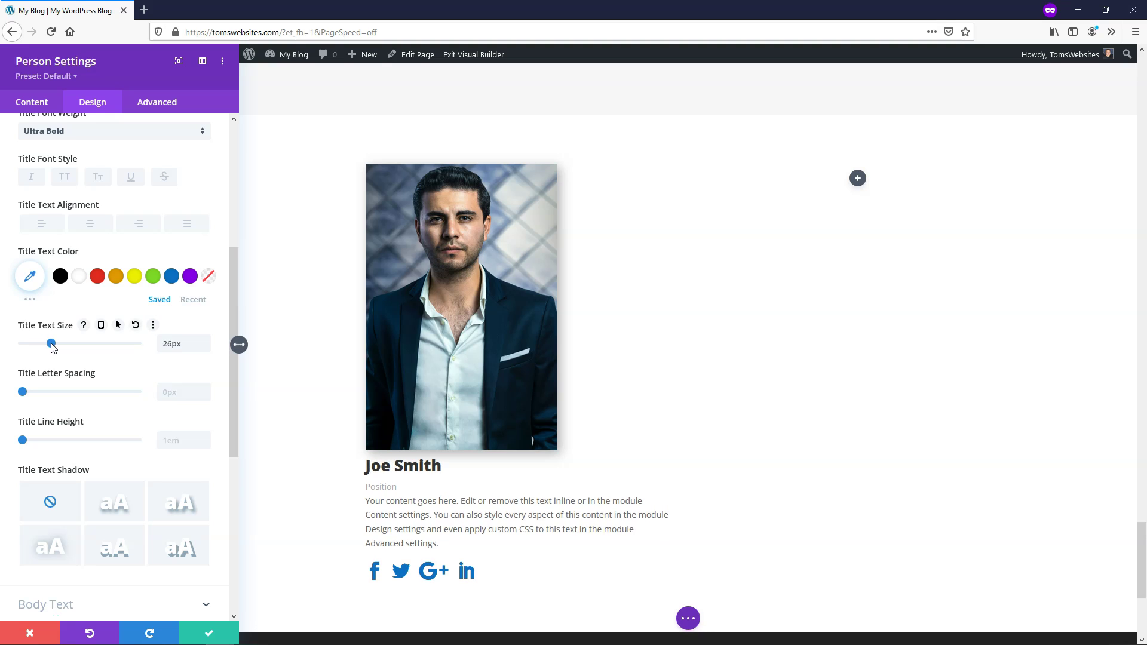
left_click(206, 348)
left_click(206, 347)
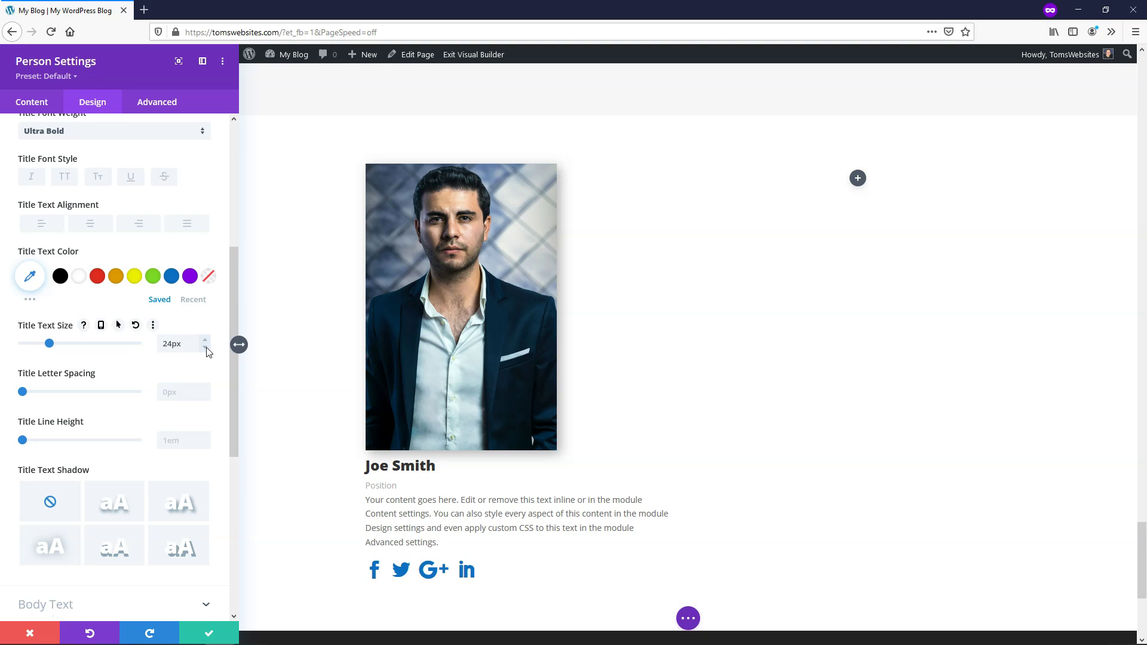
scroll(85, 329, "down", 4)
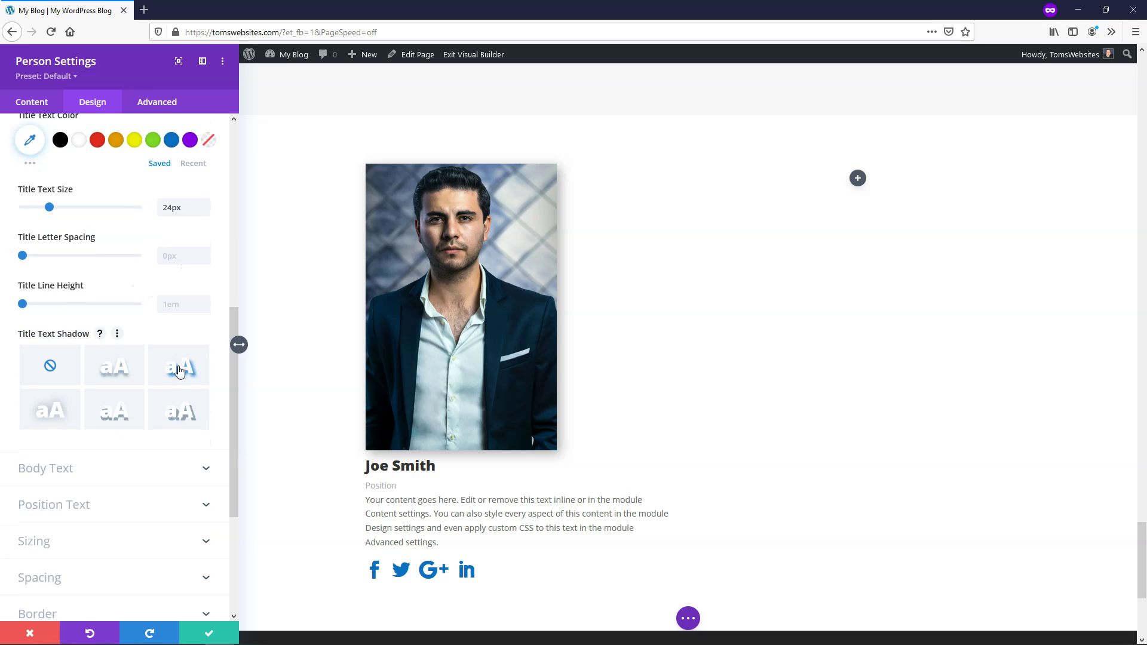
left_click(183, 372)
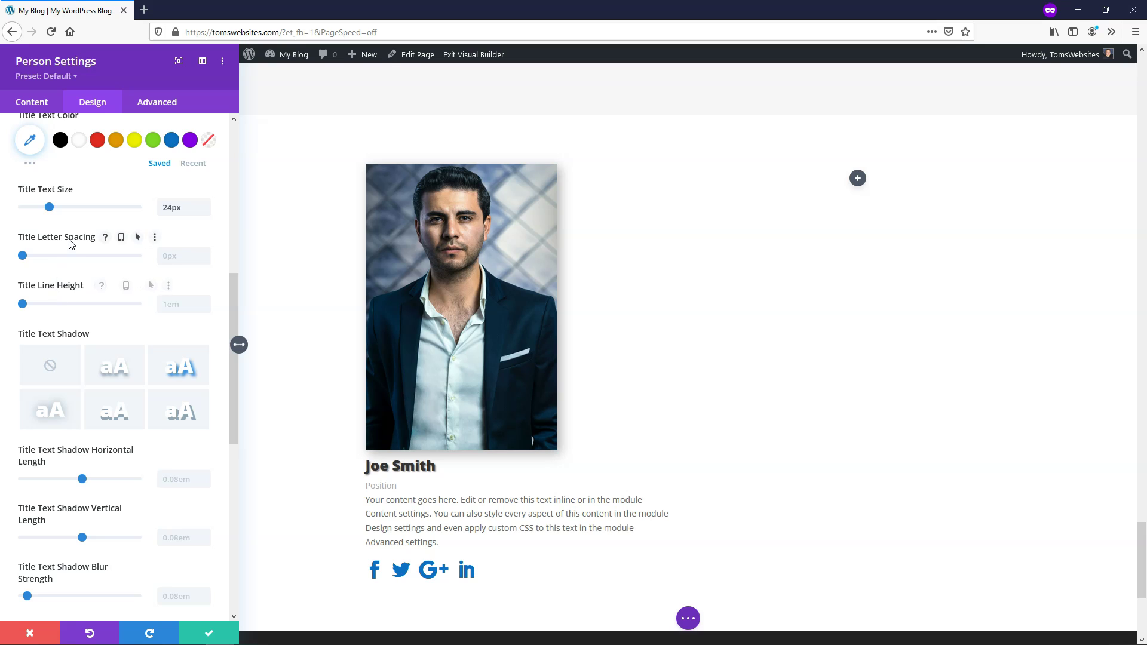
scroll(71, 245, "down", 3)
scroll(74, 250, "up", 7)
scroll(74, 250, "up", 3)
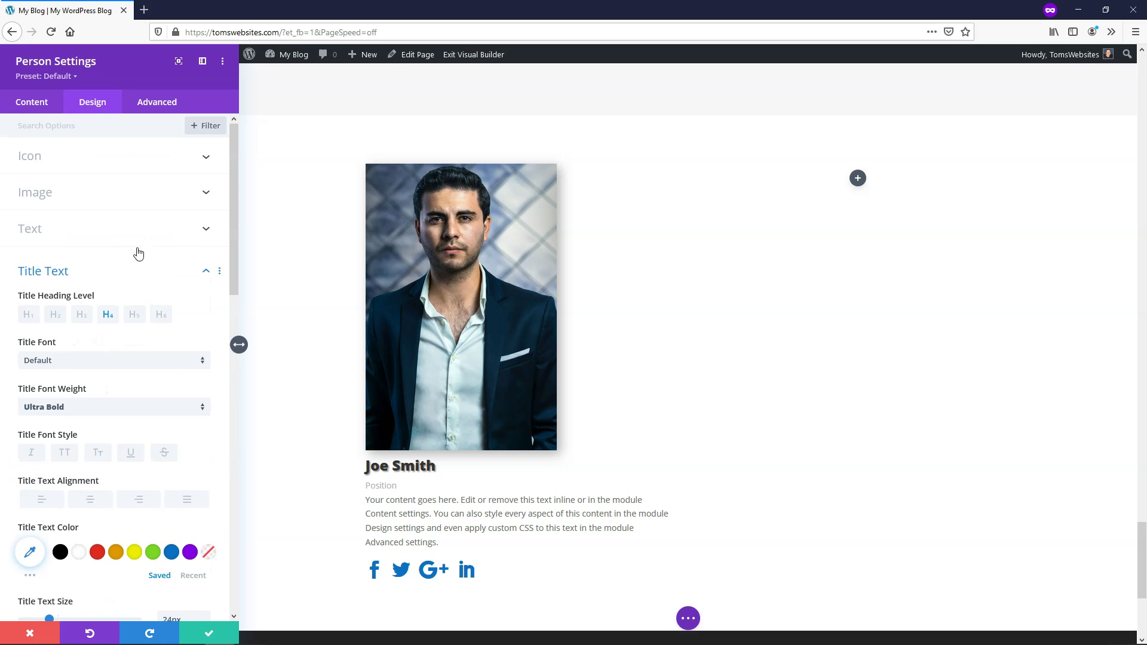
Set the Joe Smith bio text colour to black and its size to 17px.
left_click(206, 274)
left_click(107, 302)
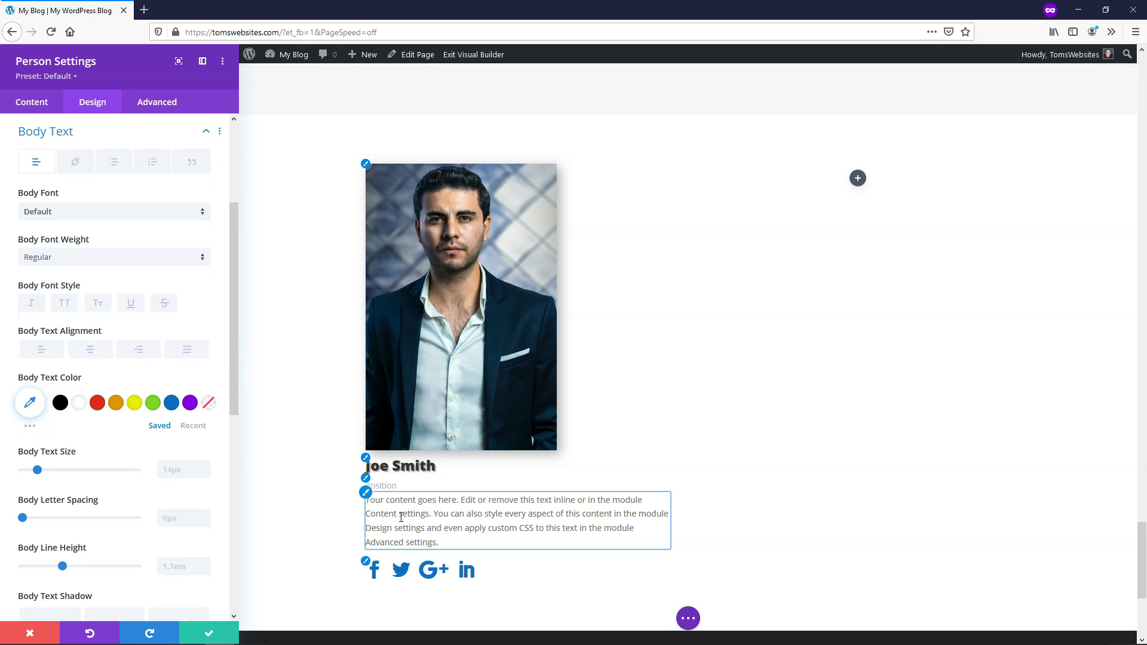
left_click(61, 404)
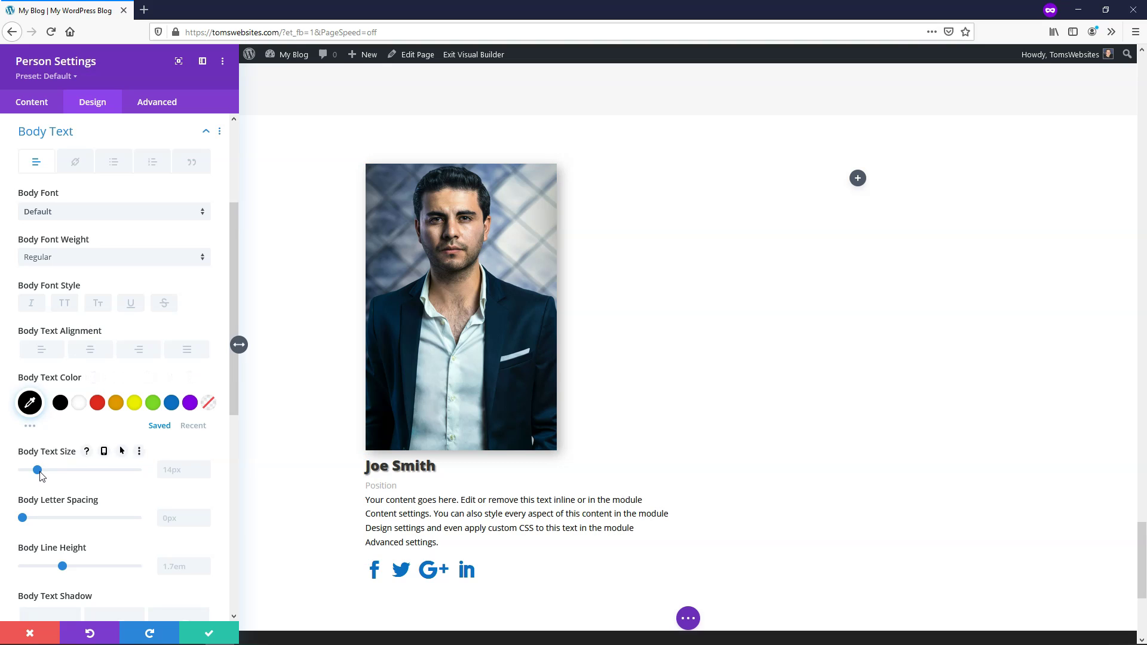
left_click_drag(42, 468, 42, 472)
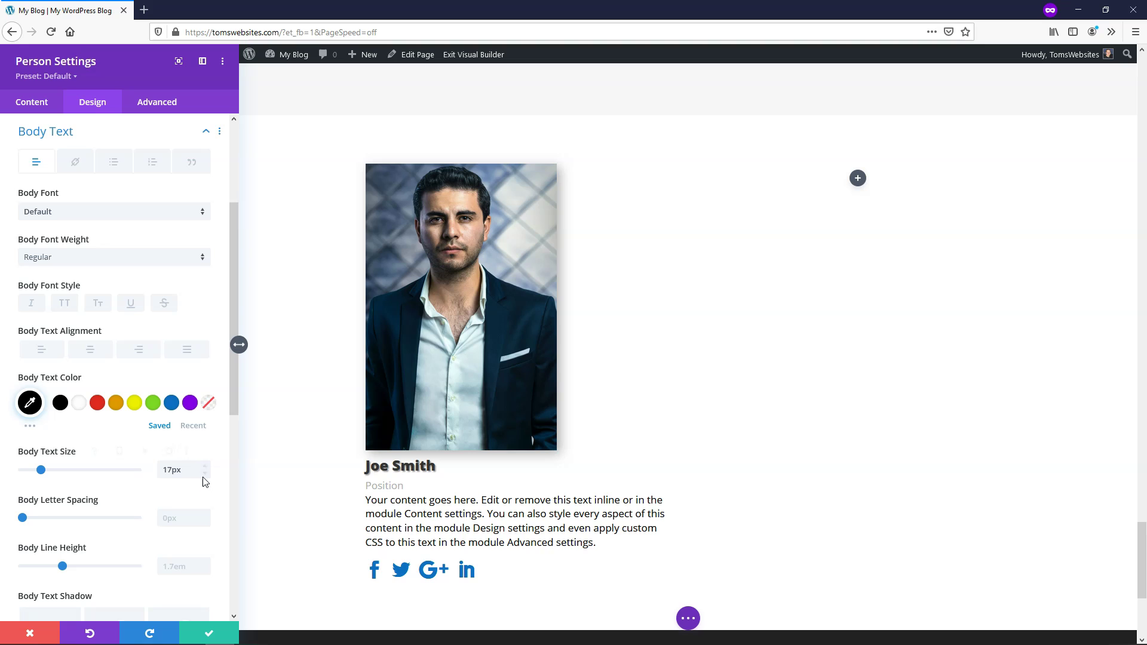
left_click(204, 475)
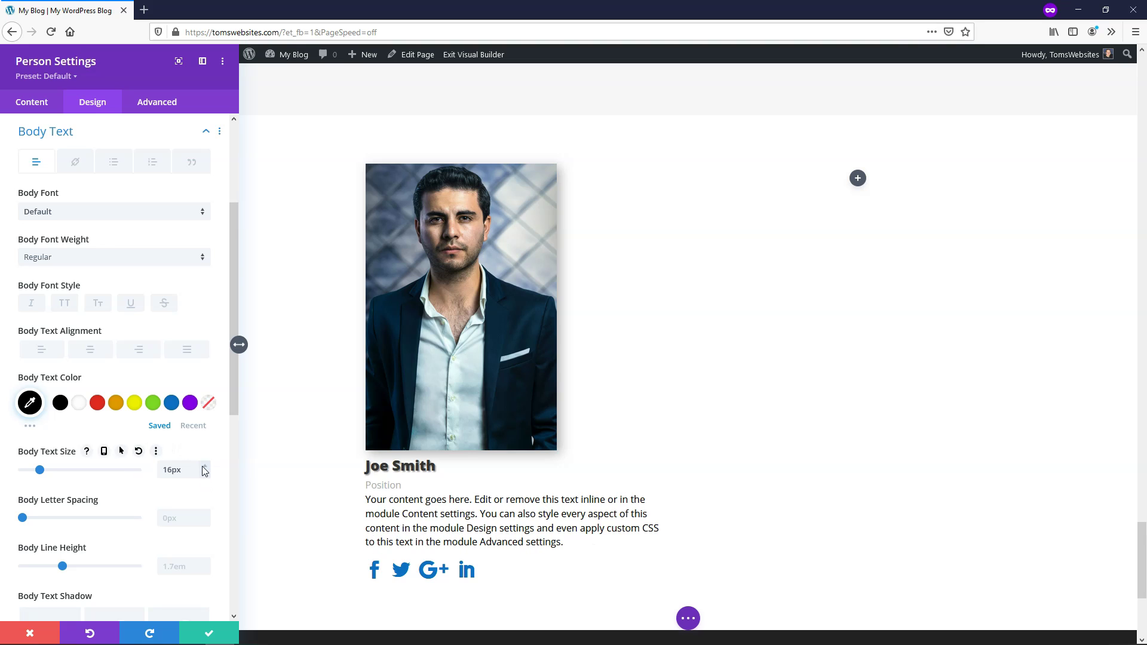
left_click(204, 468)
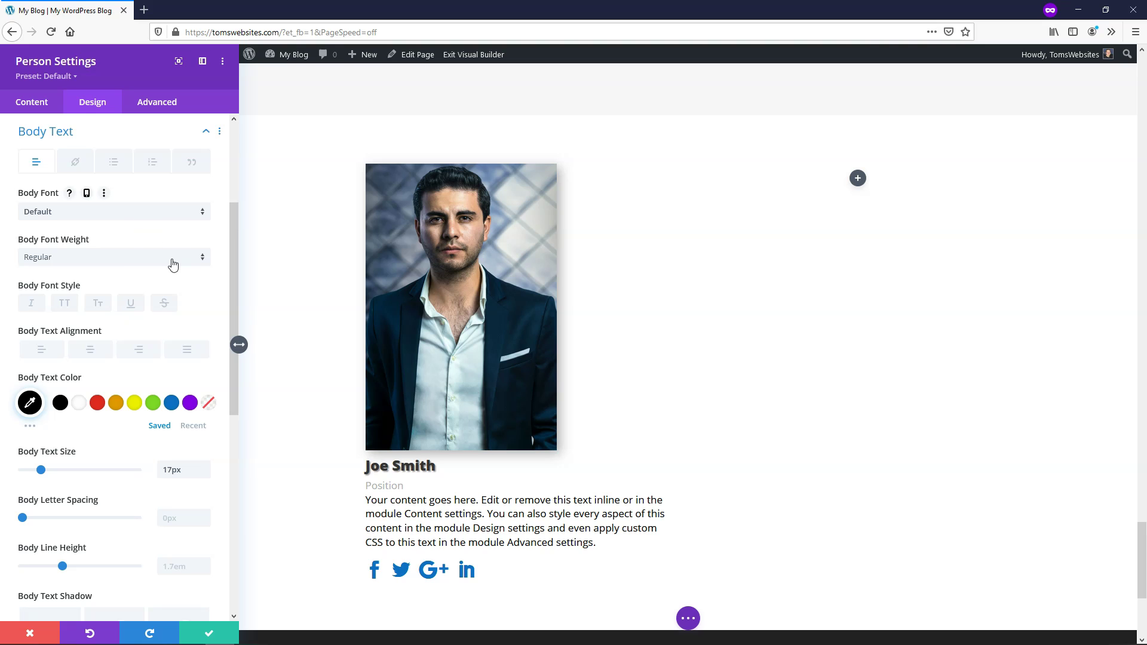
scroll(164, 255, "down", 2)
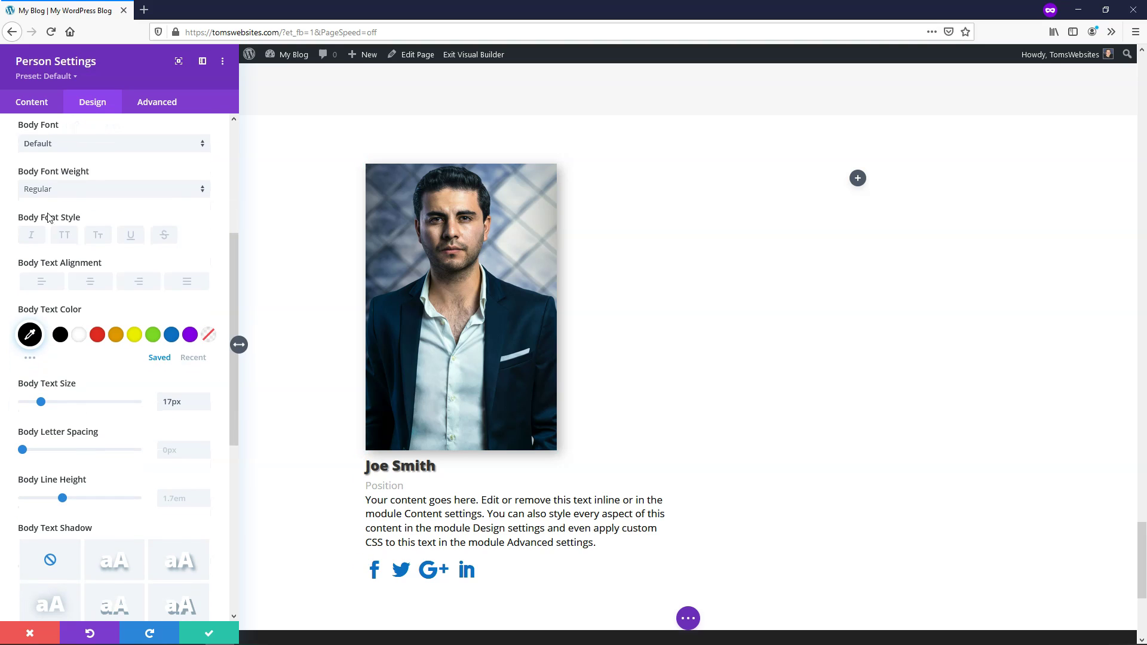
scroll(54, 215, "up", 5)
left_click(203, 308)
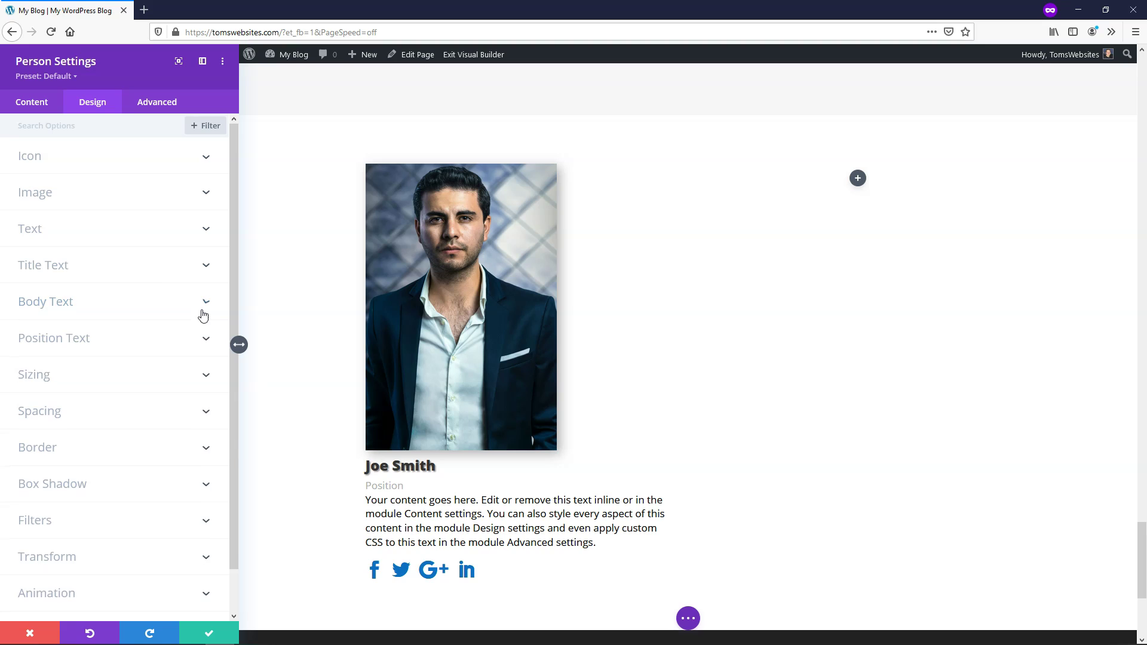
Make the Position text bold and black with a 1.9em line height.
left_click(112, 335)
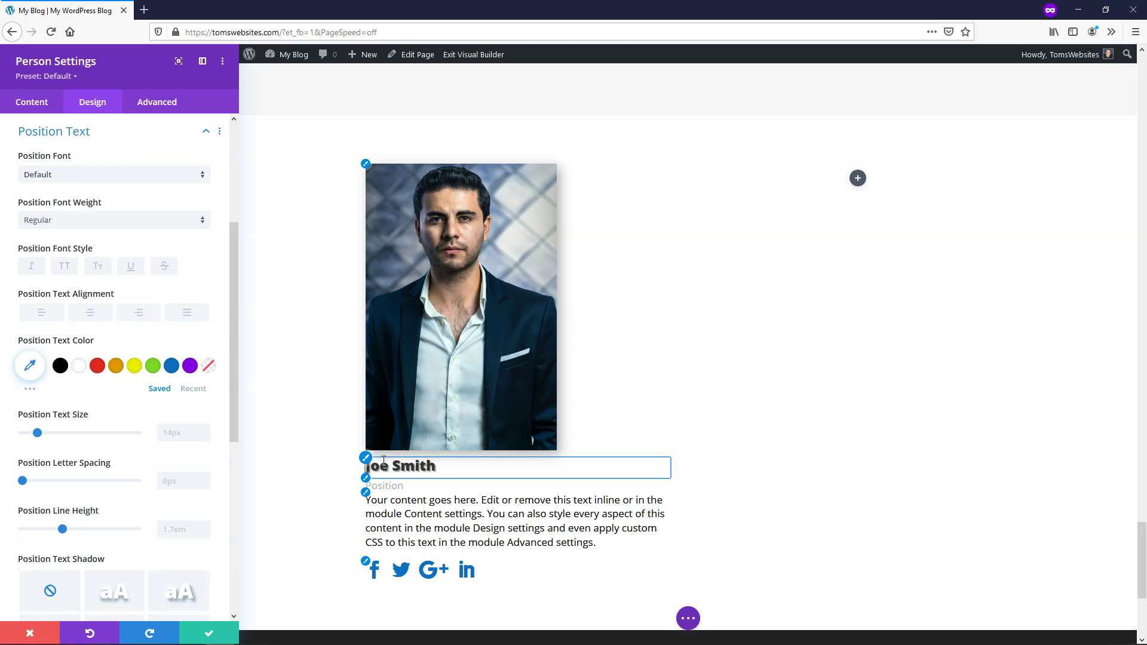
left_click(74, 220)
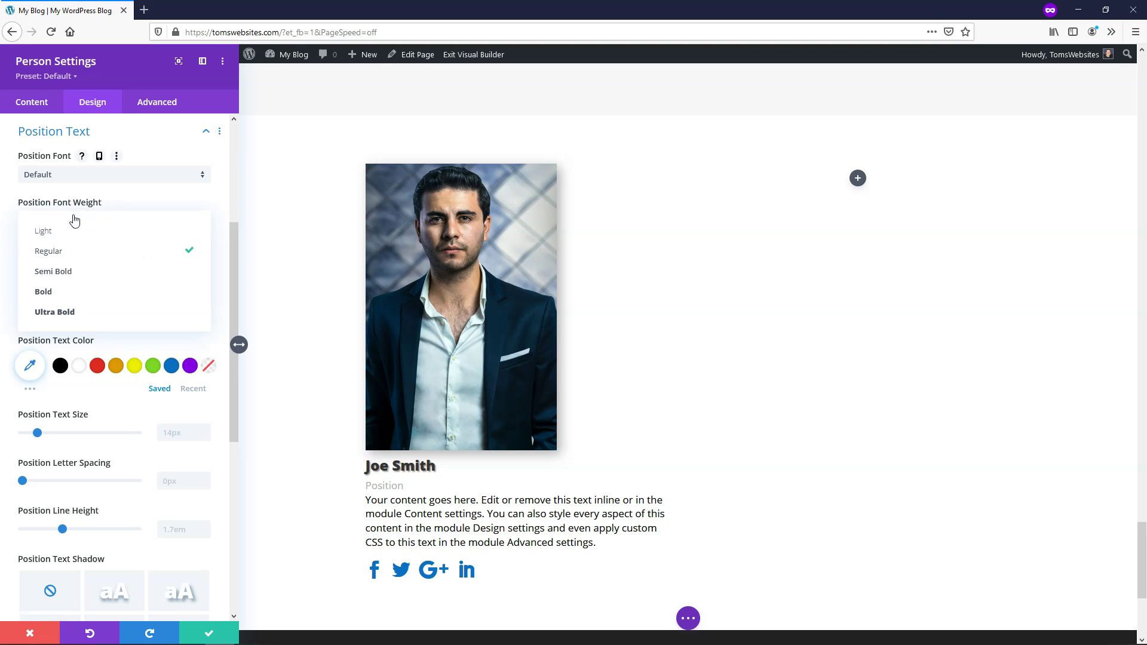
left_click(71, 294)
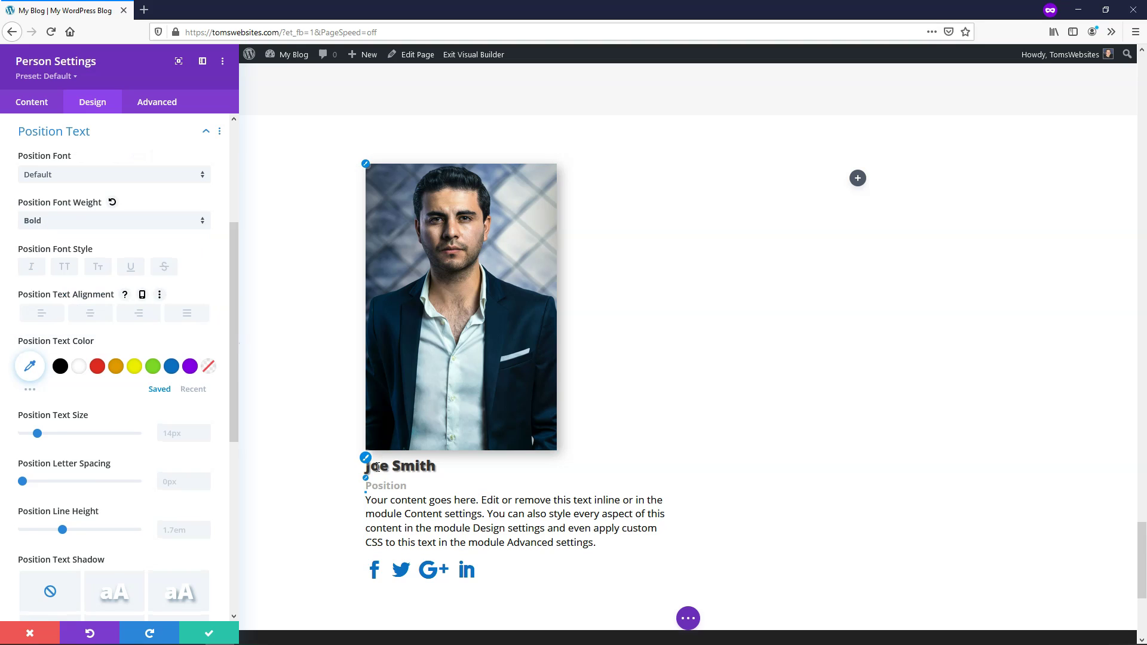
left_click(62, 367)
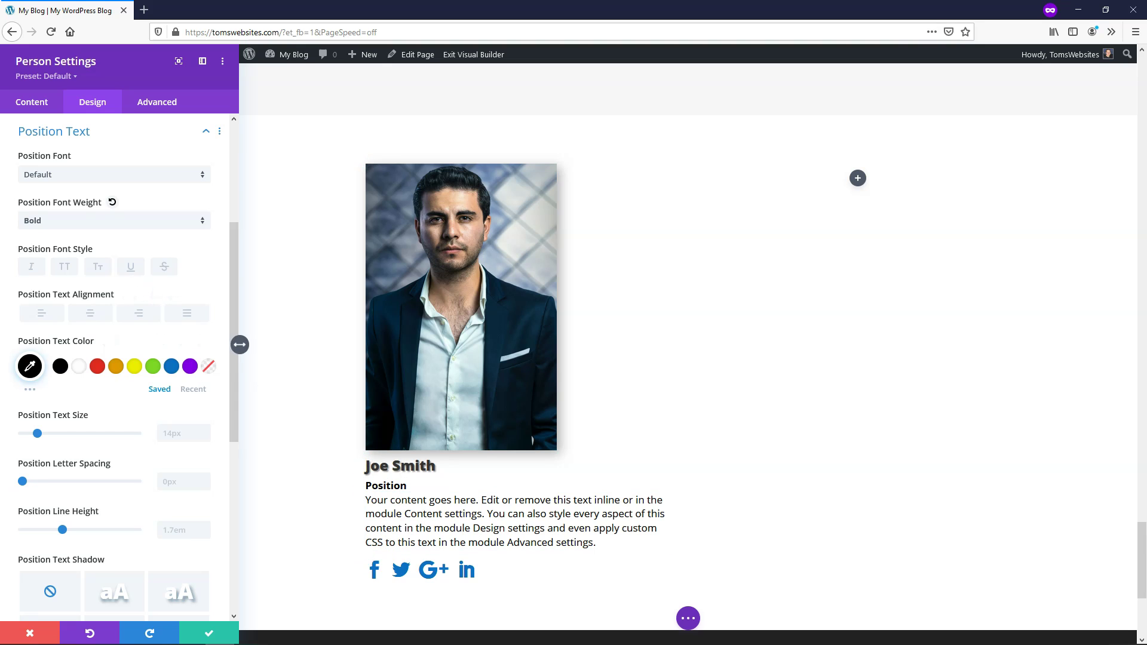
scroll(66, 483, "down", 2)
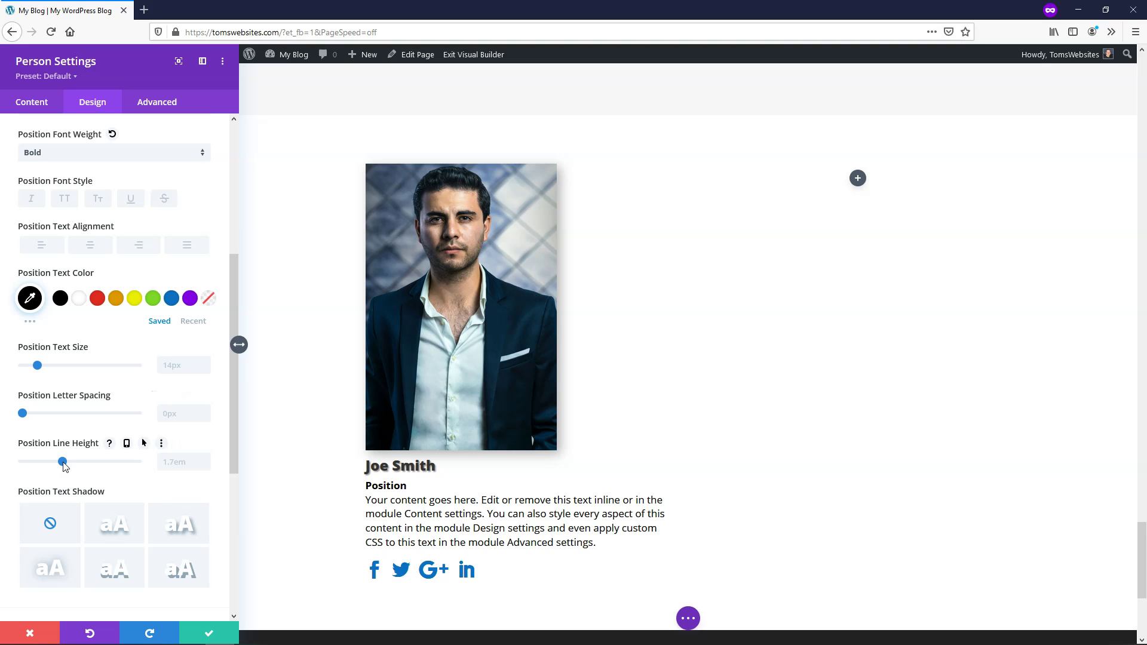
left_click_drag(65, 467, 75, 467)
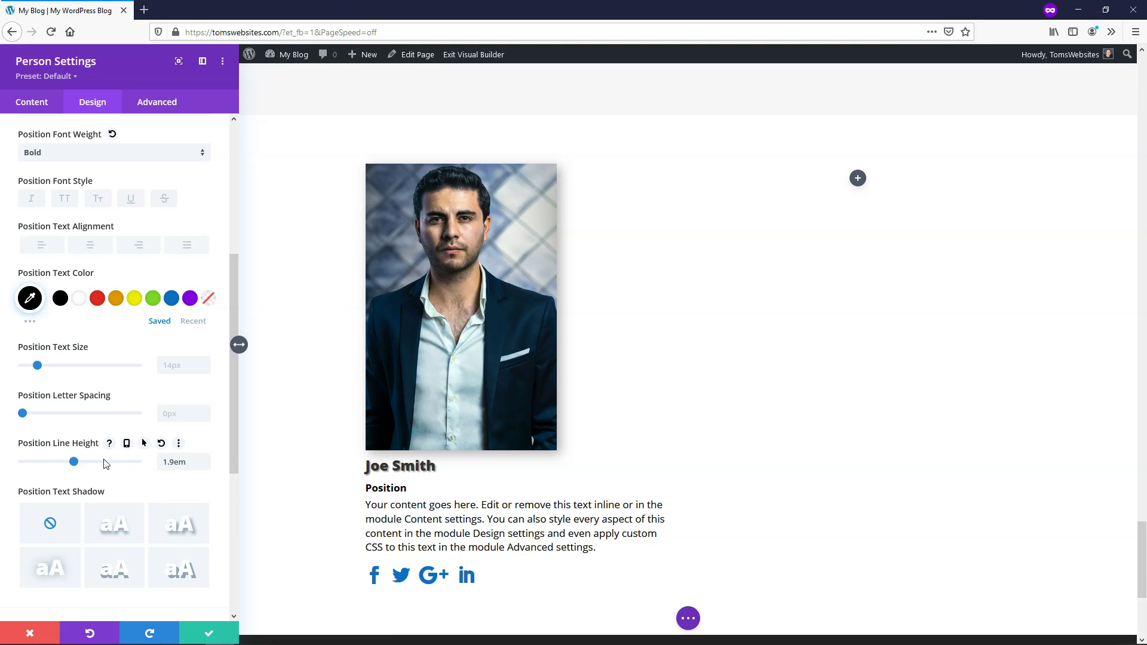
left_click_drag(105, 464, 76, 465)
Raise the Title Line Height of the Joe Smith heading to 1.2em.
scroll(102, 203, "up", 5)
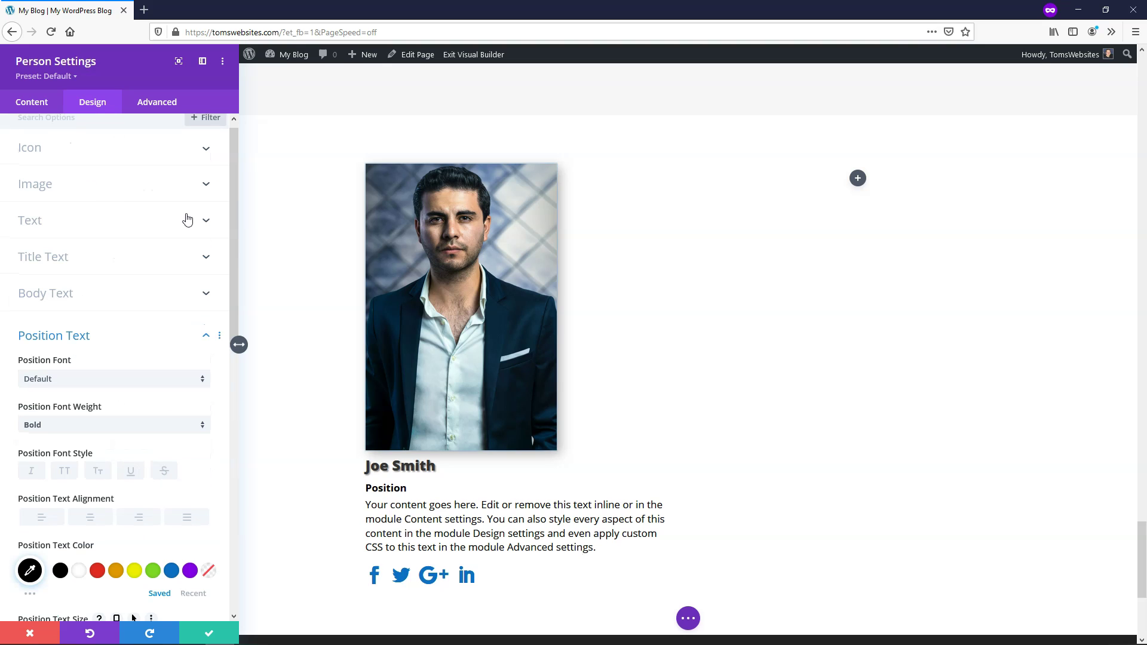
left_click(206, 338)
left_click(206, 258)
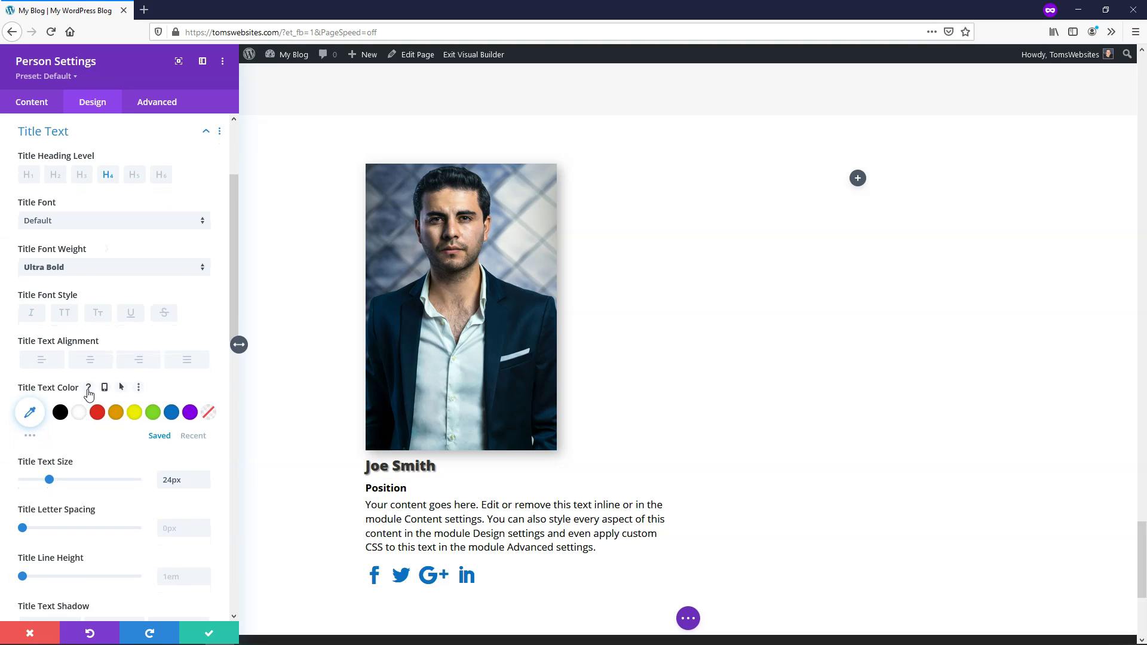
scroll(89, 394, "down", 1)
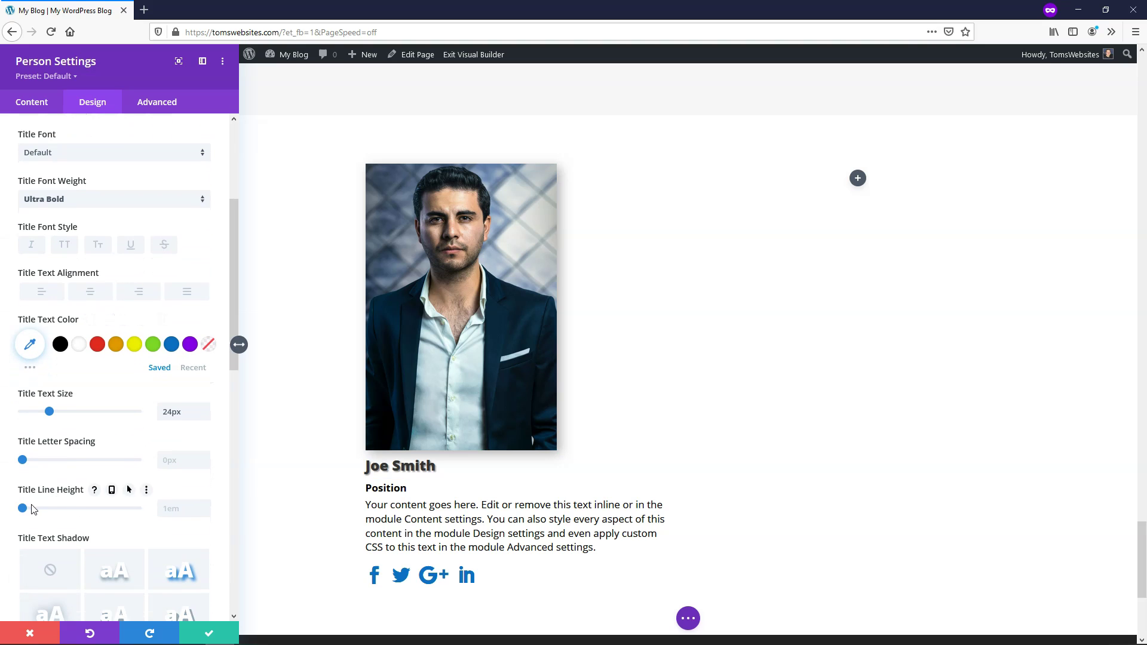
left_click_drag(26, 509, 34, 511)
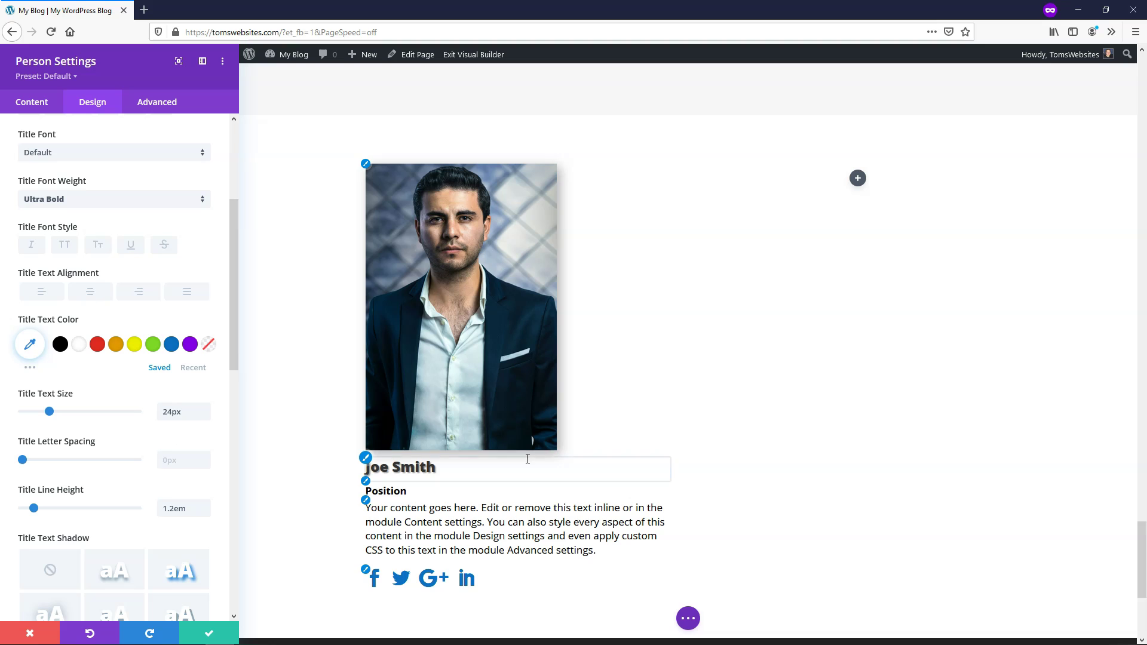
scroll(103, 394, "down", 3)
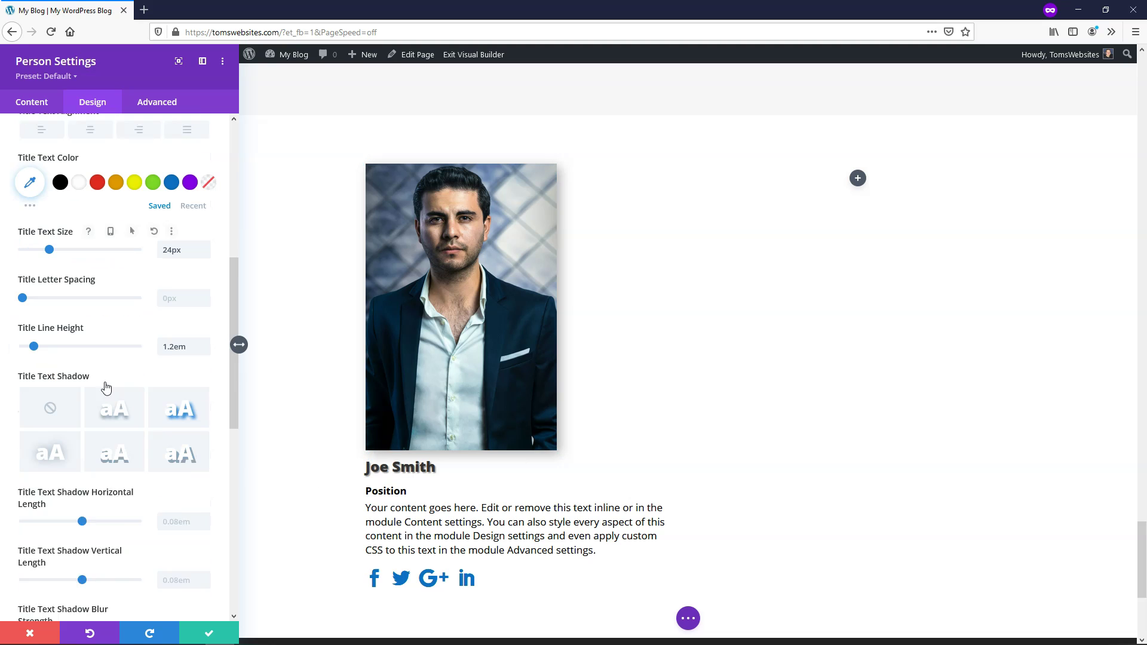
Preview Fade, Bounce and Zoom, then give Joe Smith's module a Slide entrance animation.
scroll(132, 328, "up", 7)
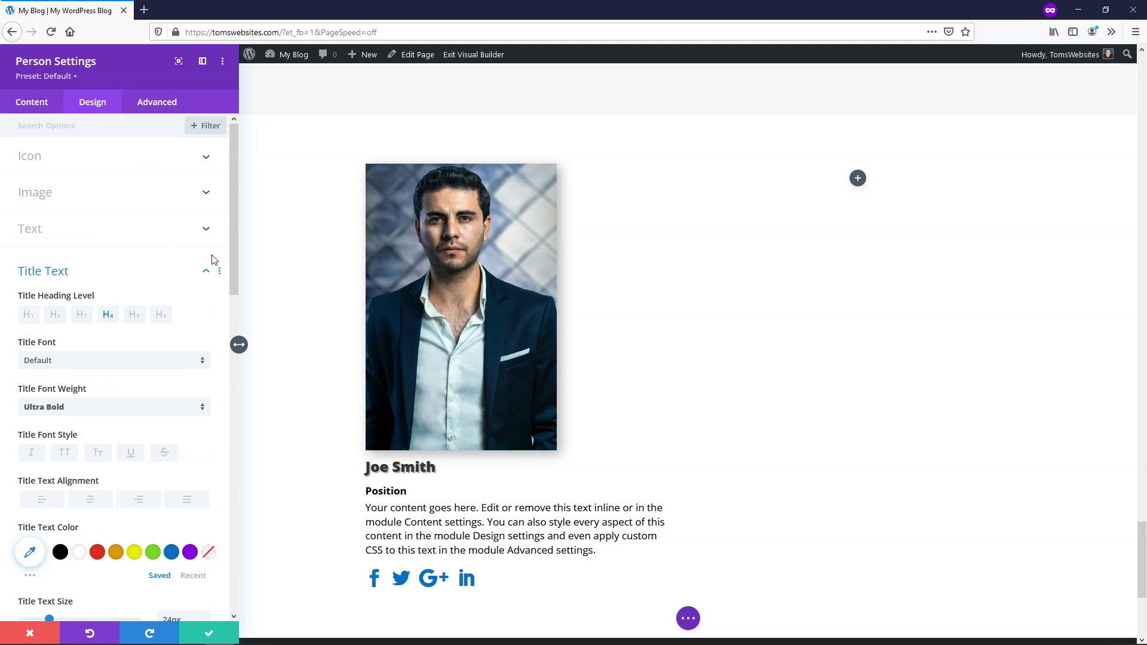
left_click(206, 272)
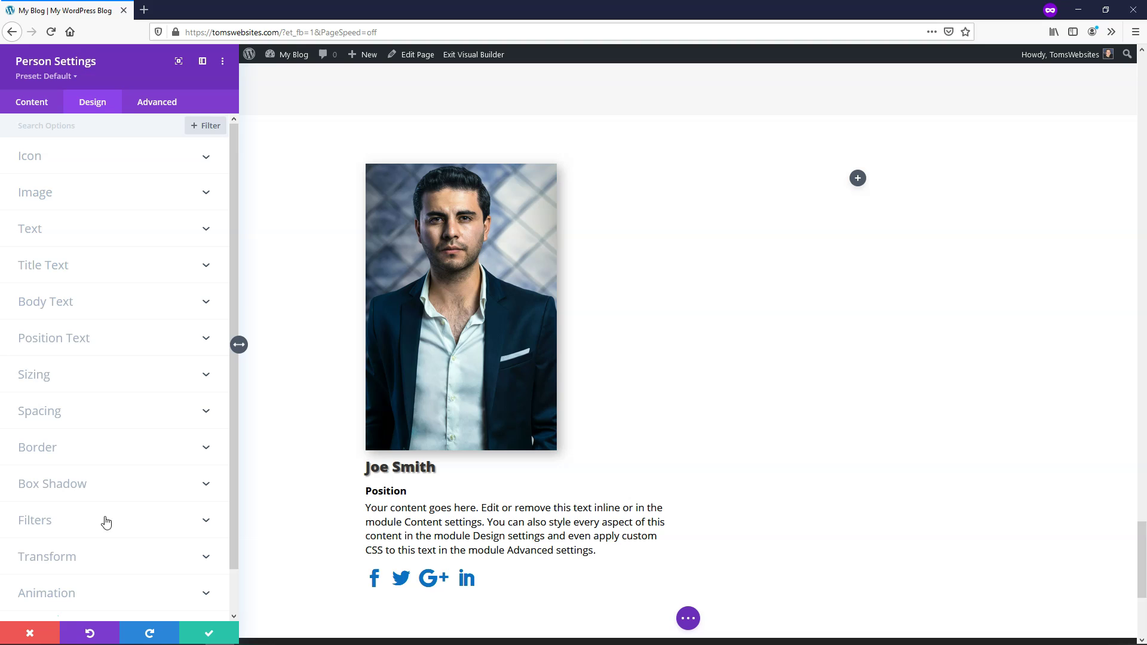
left_click(87, 595)
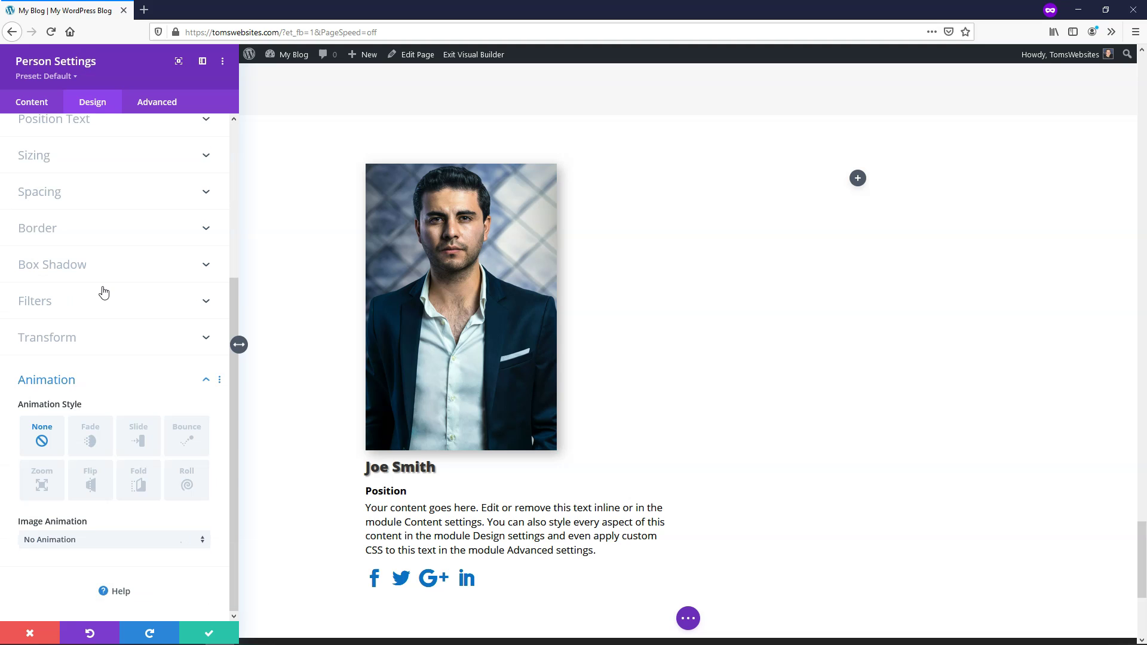
left_click(91, 441)
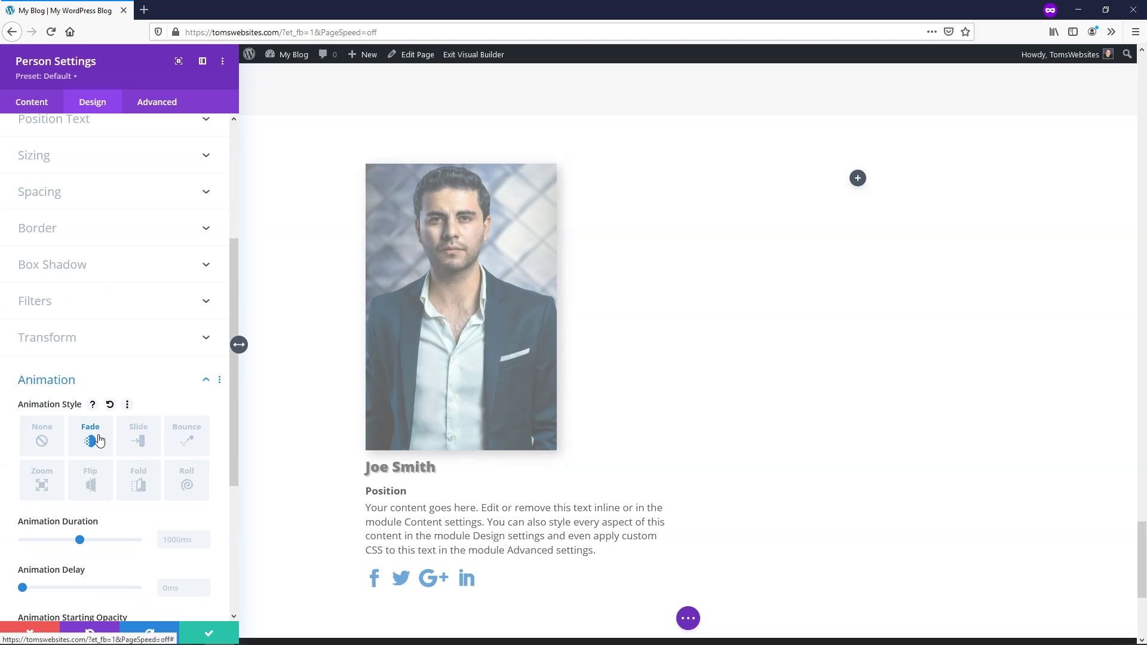
left_click(136, 443)
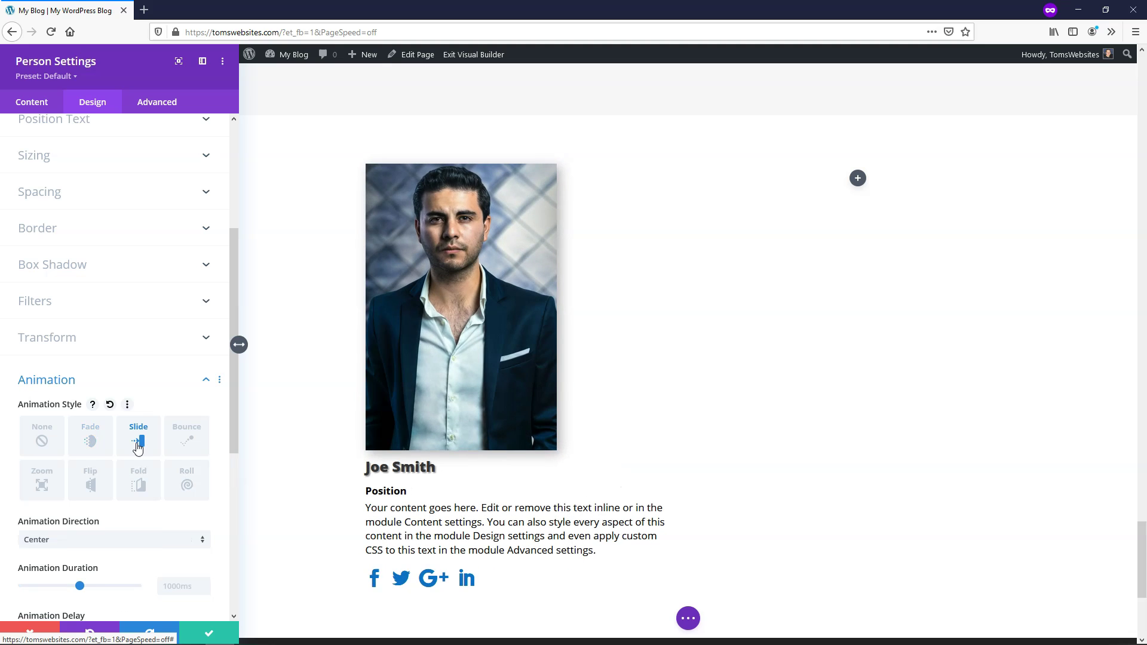
left_click(181, 448)
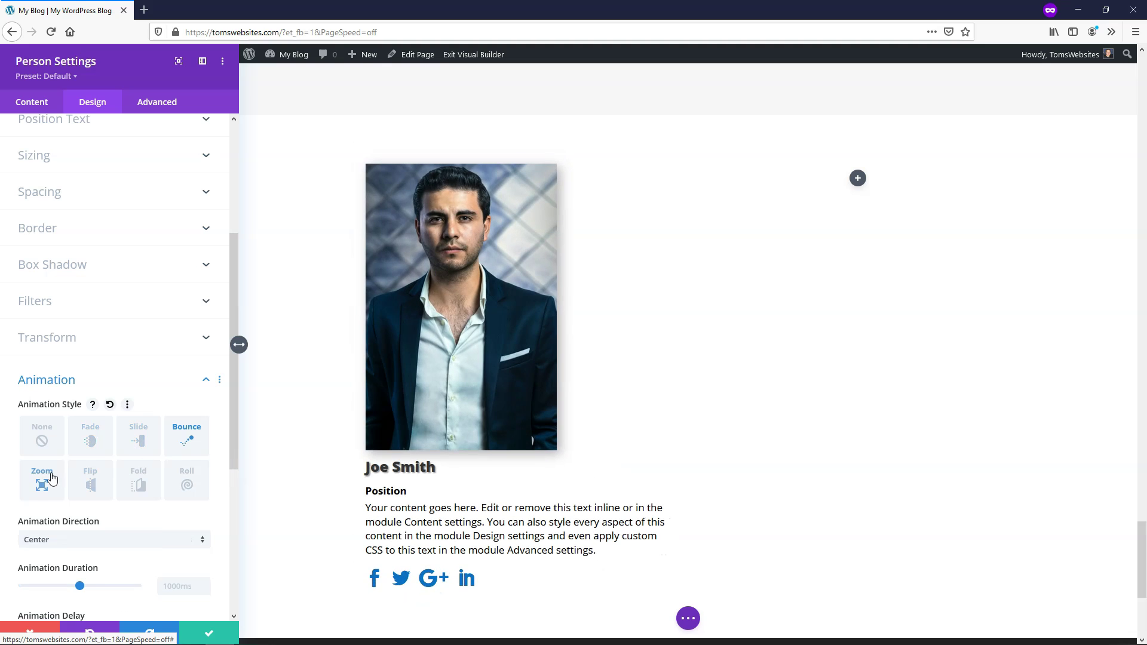
left_click(41, 485)
left_click(143, 443)
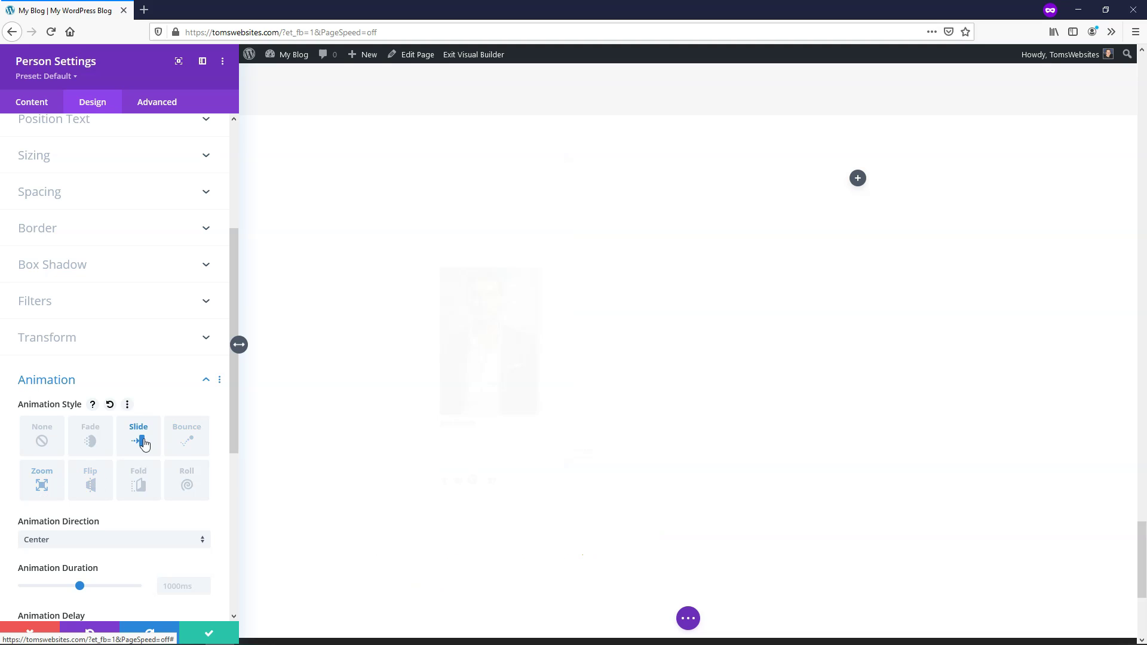
scroll(137, 435, "down", 3)
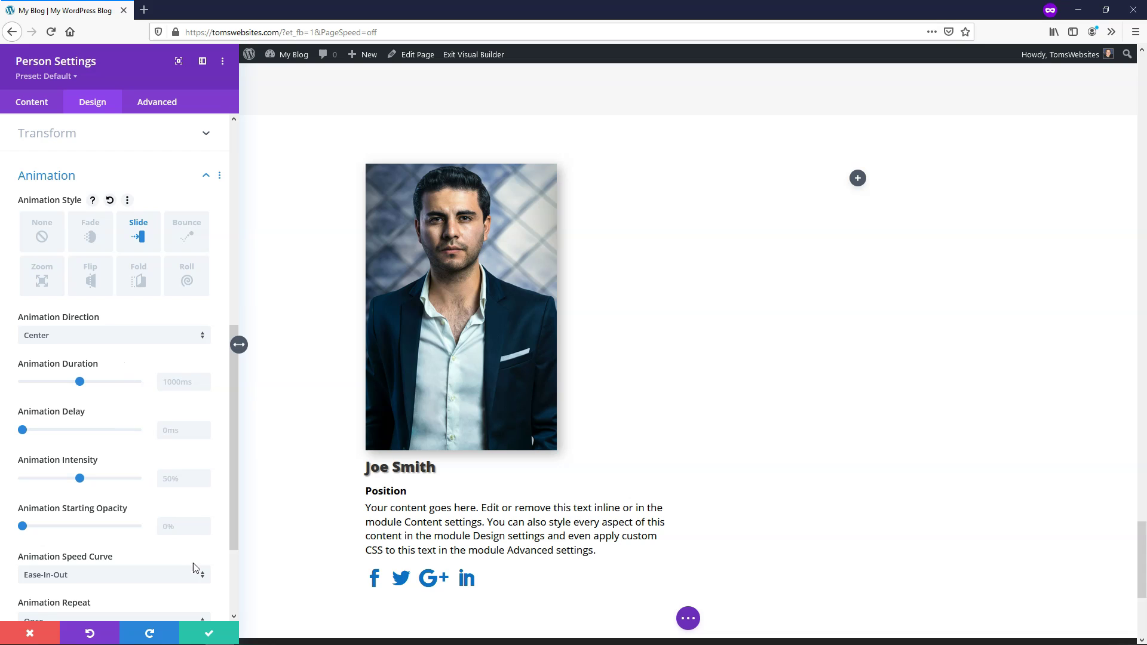
Save Joe Smith's settings, duplicate the module and move the copy into the right column.
left_click(216, 632)
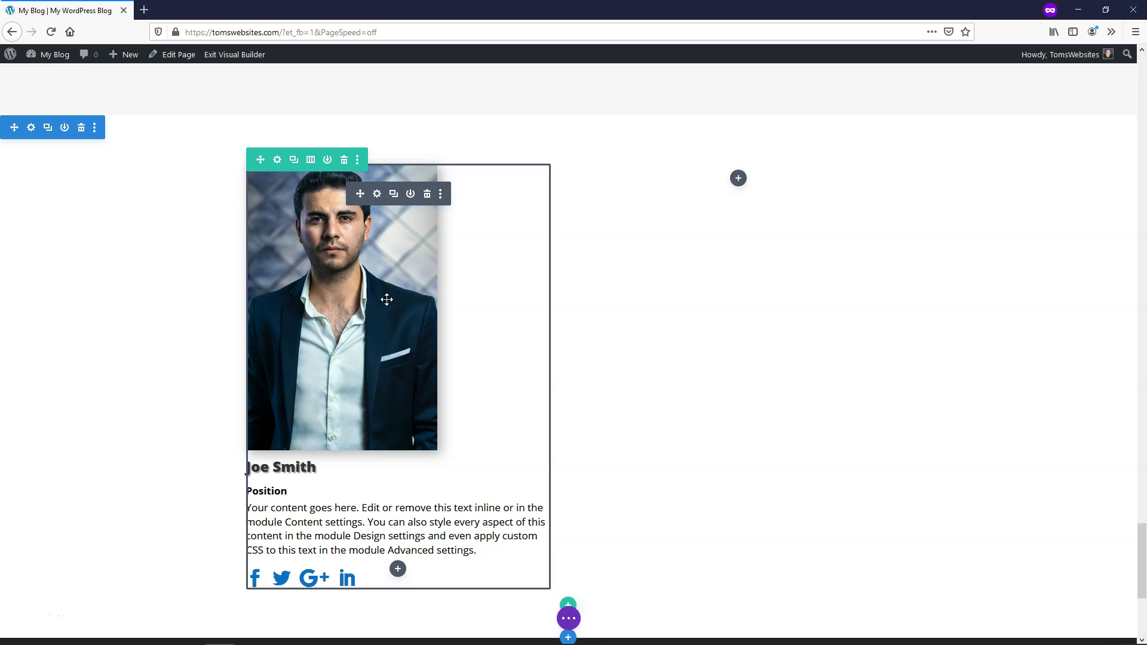
scroll(445, 442, "up", 1)
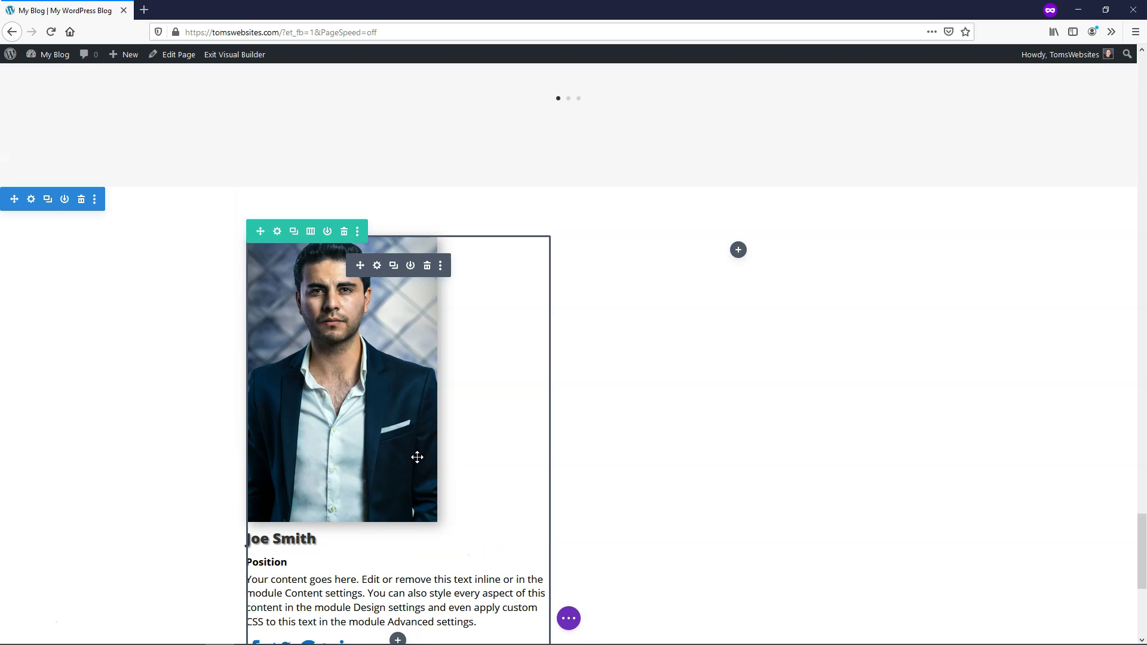
left_click(393, 267)
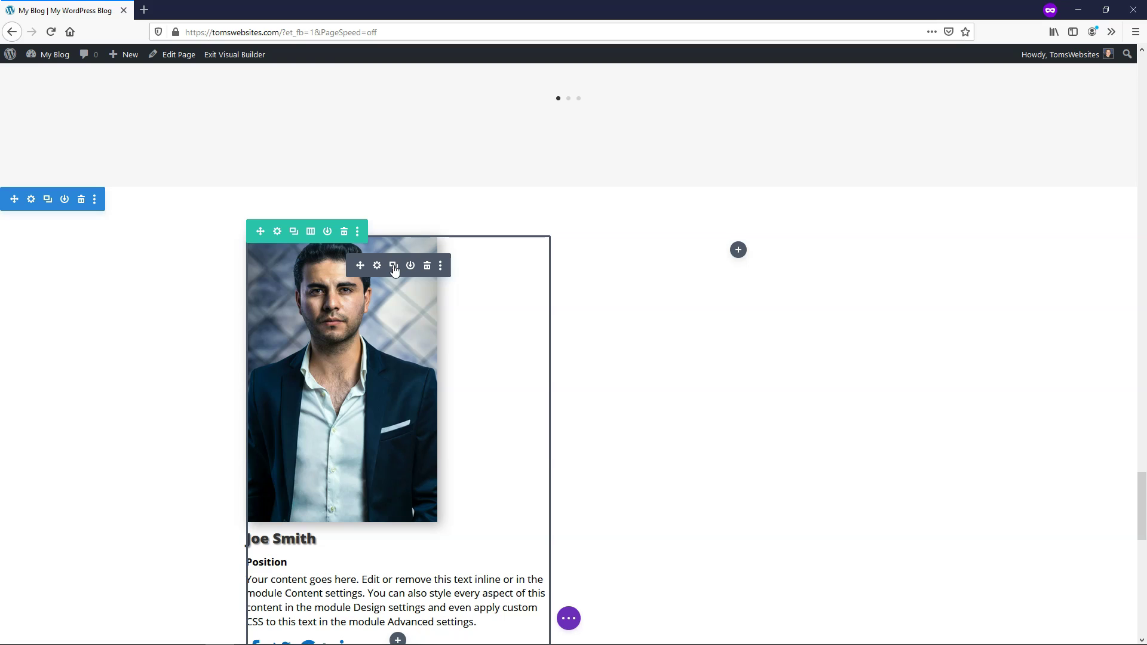
scroll(439, 355, "down", 6)
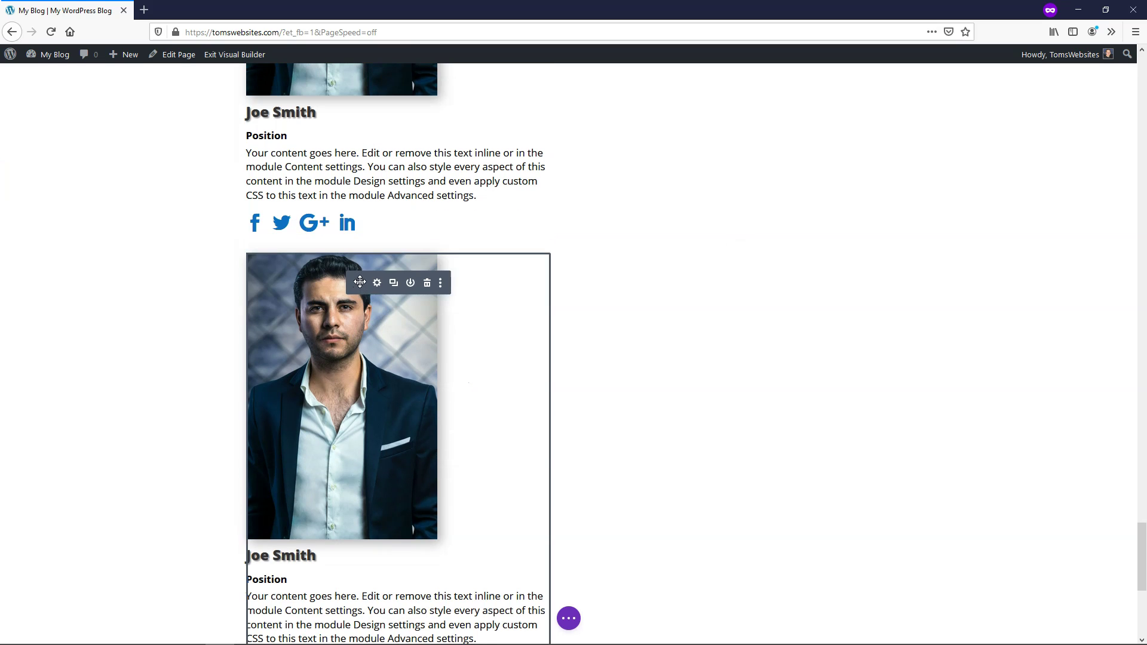
left_click_drag(360, 282, 731, 229)
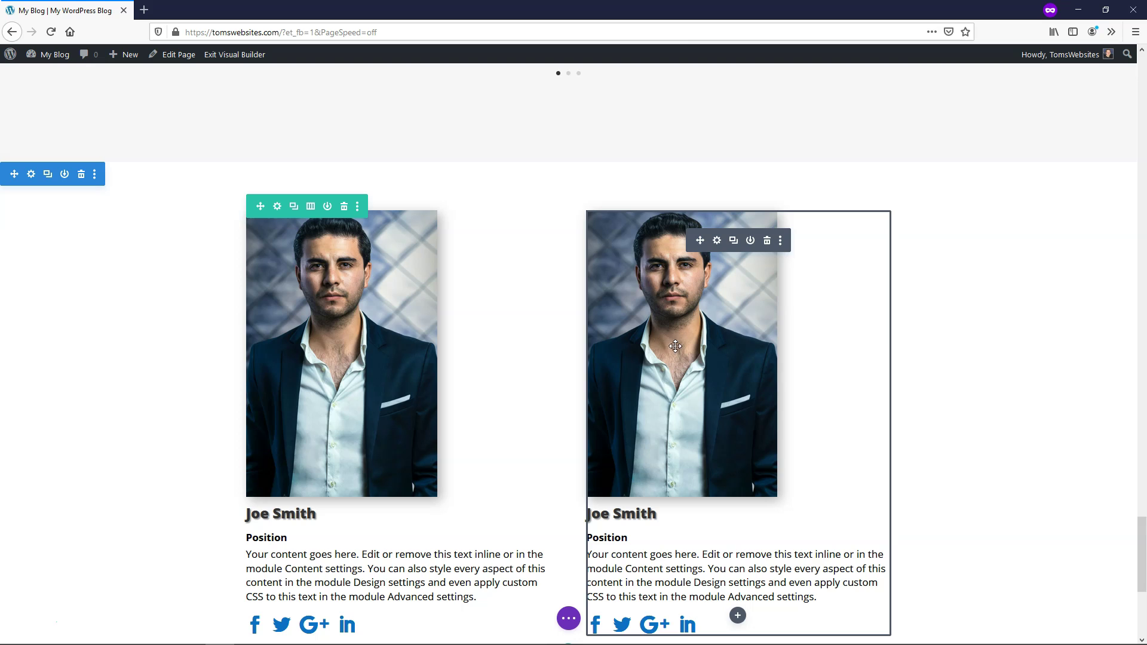
scroll(667, 358, "down", 1)
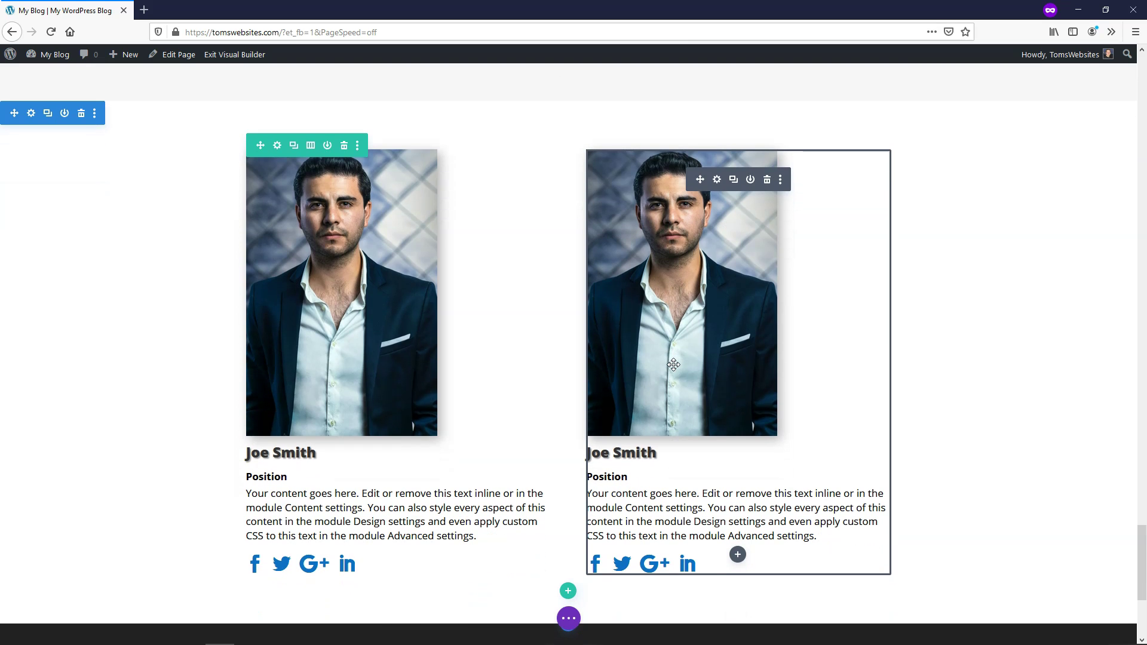
Change the copied module's name from Joe Smith to Jane Smith by replacing 'oe' with 'ane'.
left_click(717, 181)
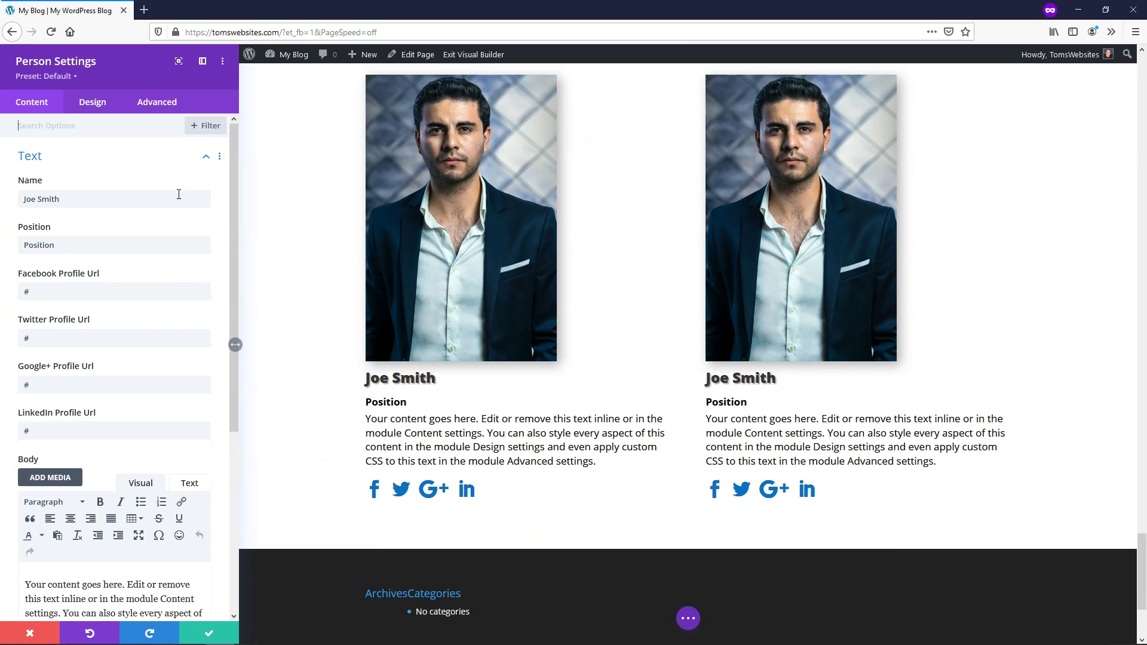
left_click(33, 199)
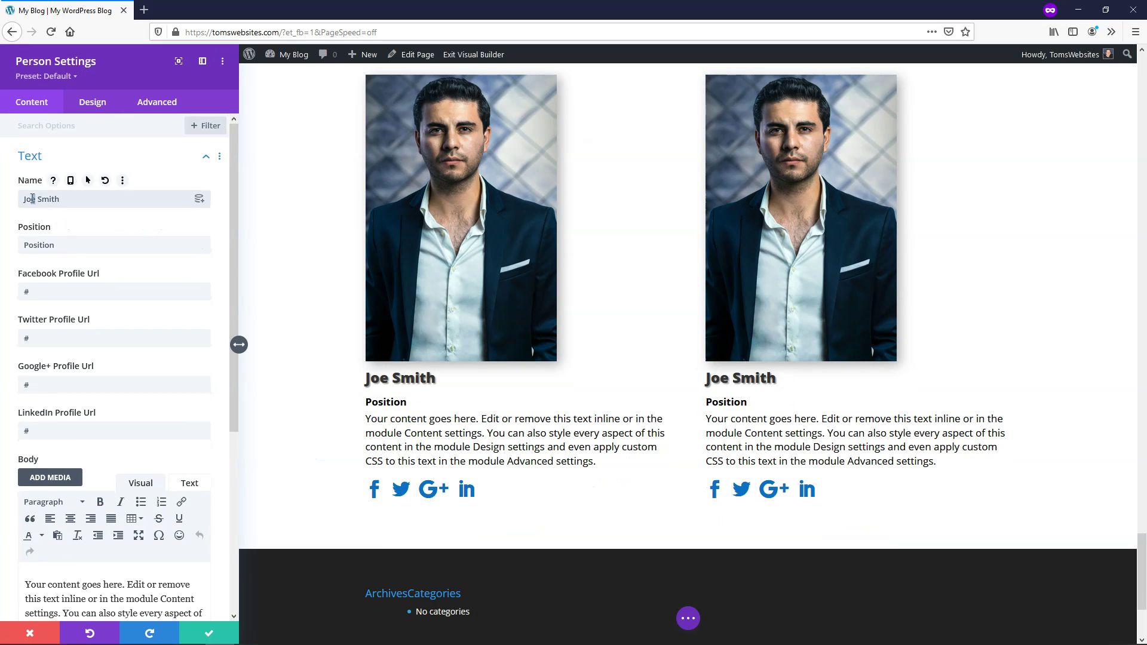
type("ane")
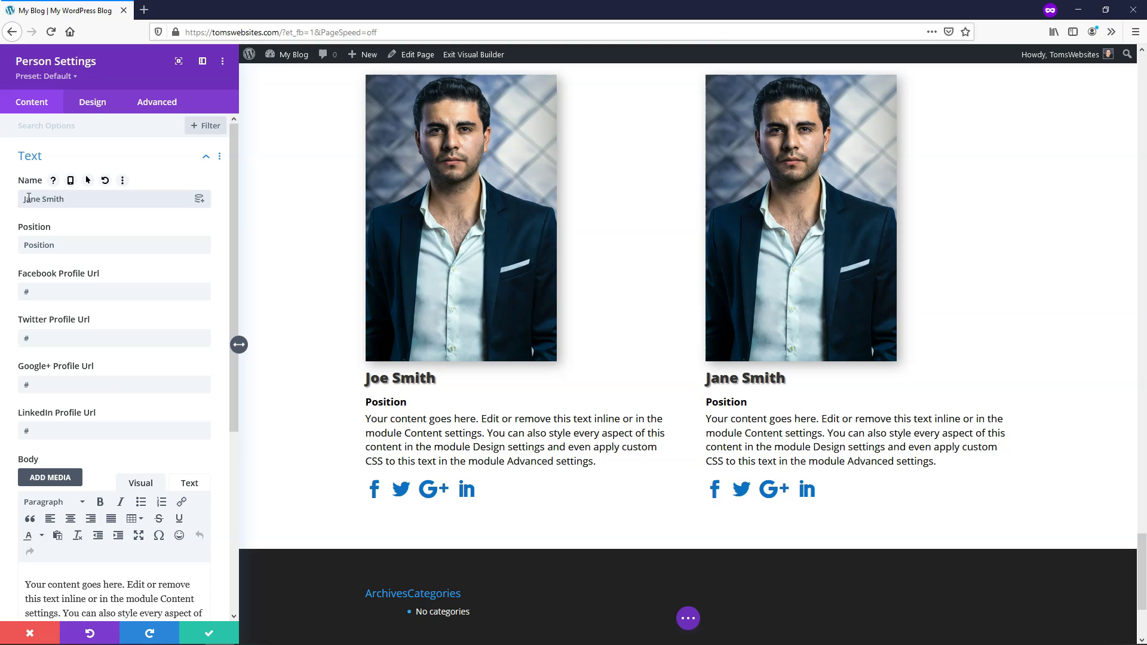
scroll(90, 347, "down", 2)
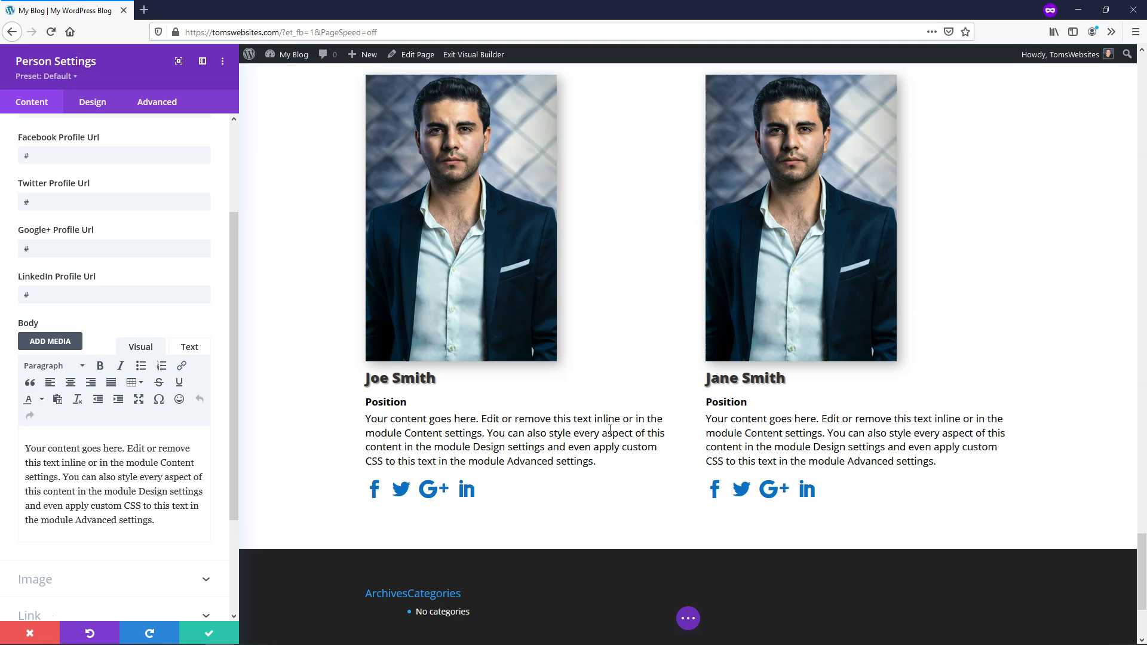
scroll(583, 338, "up", 2)
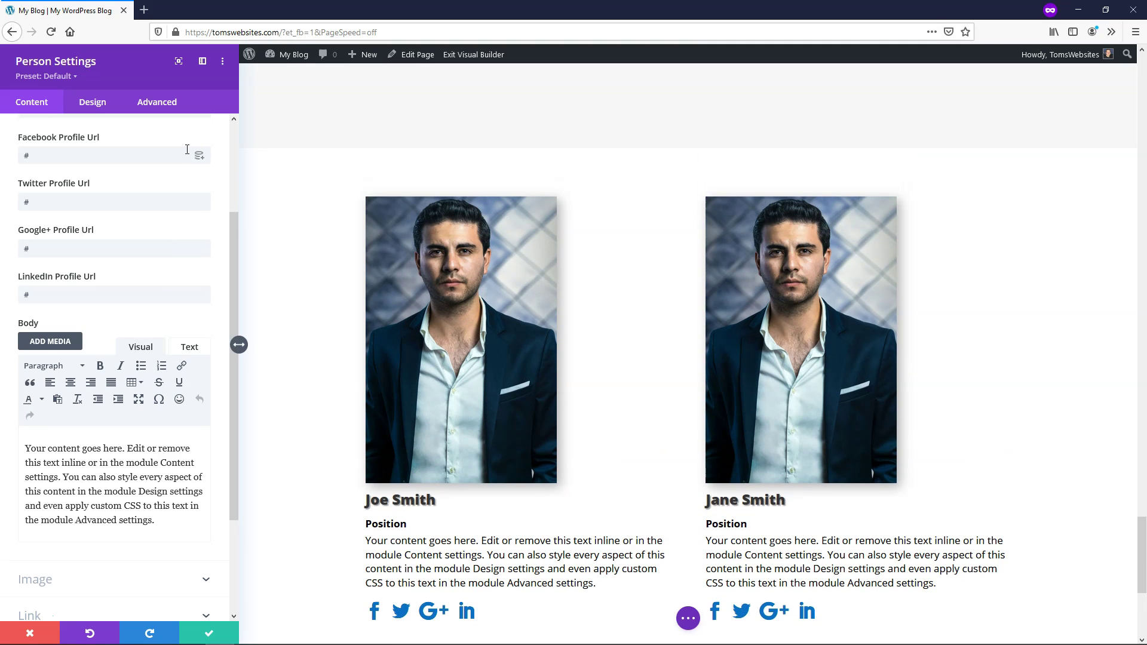
scroll(201, 149, "up", 2)
Replace Jane Smith's image with the smiling woman's photo from the Media Library.
left_click(200, 162)
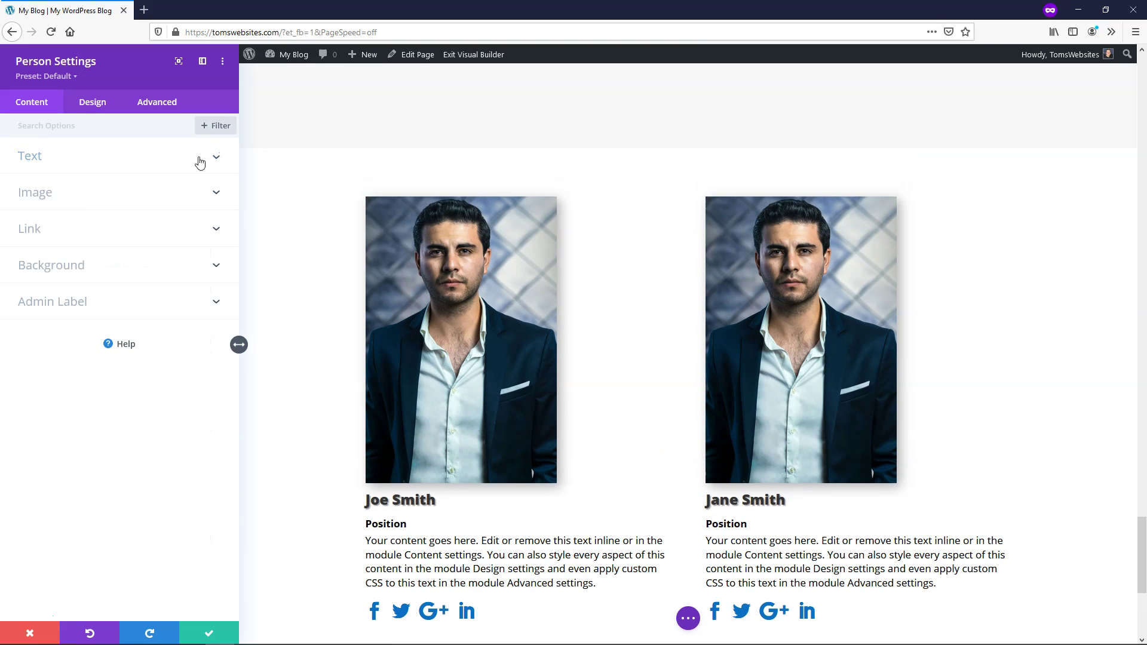
left_click(84, 200)
left_click(126, 270)
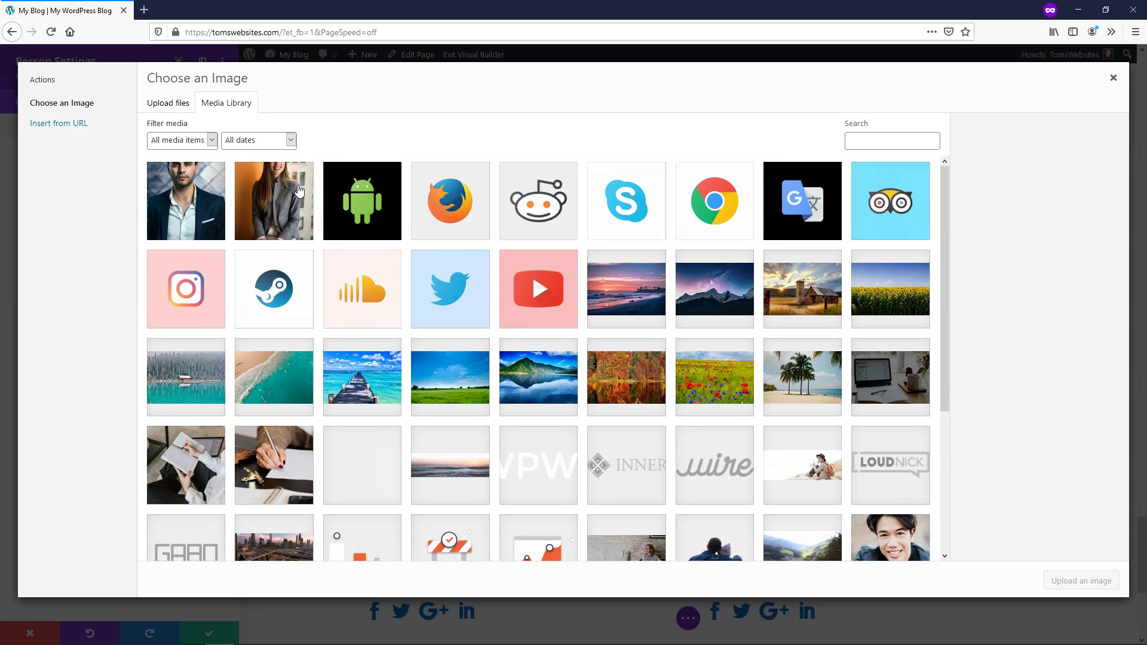
left_click(297, 189)
left_click(1079, 581)
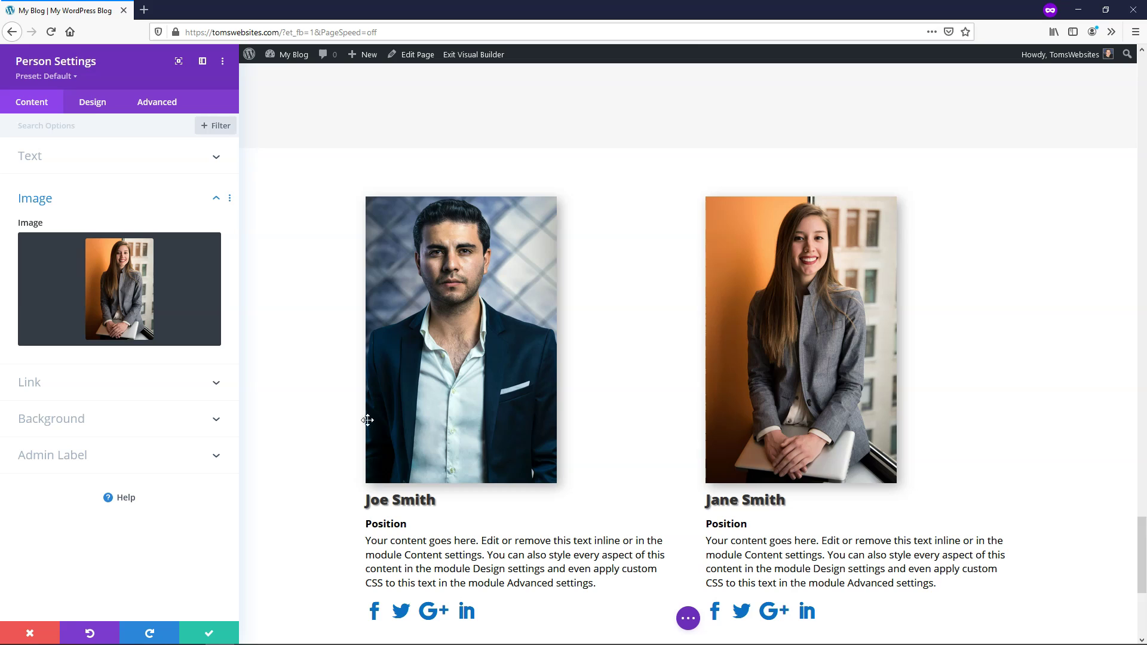
Save and close Jane Smith's Person settings.
left_click(218, 632)
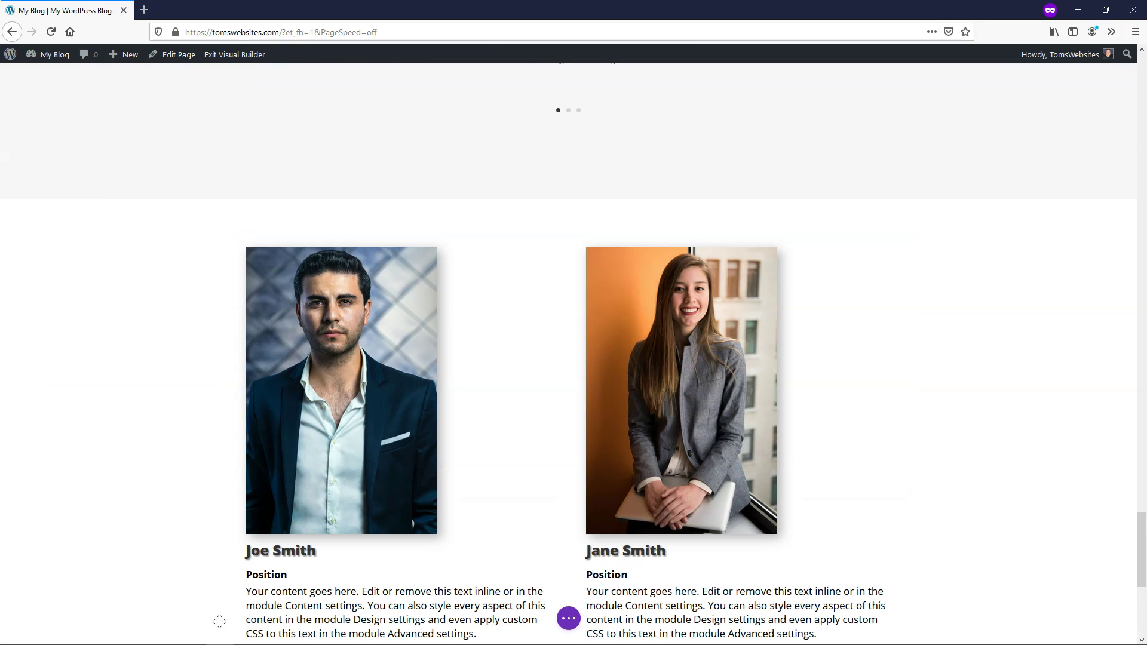